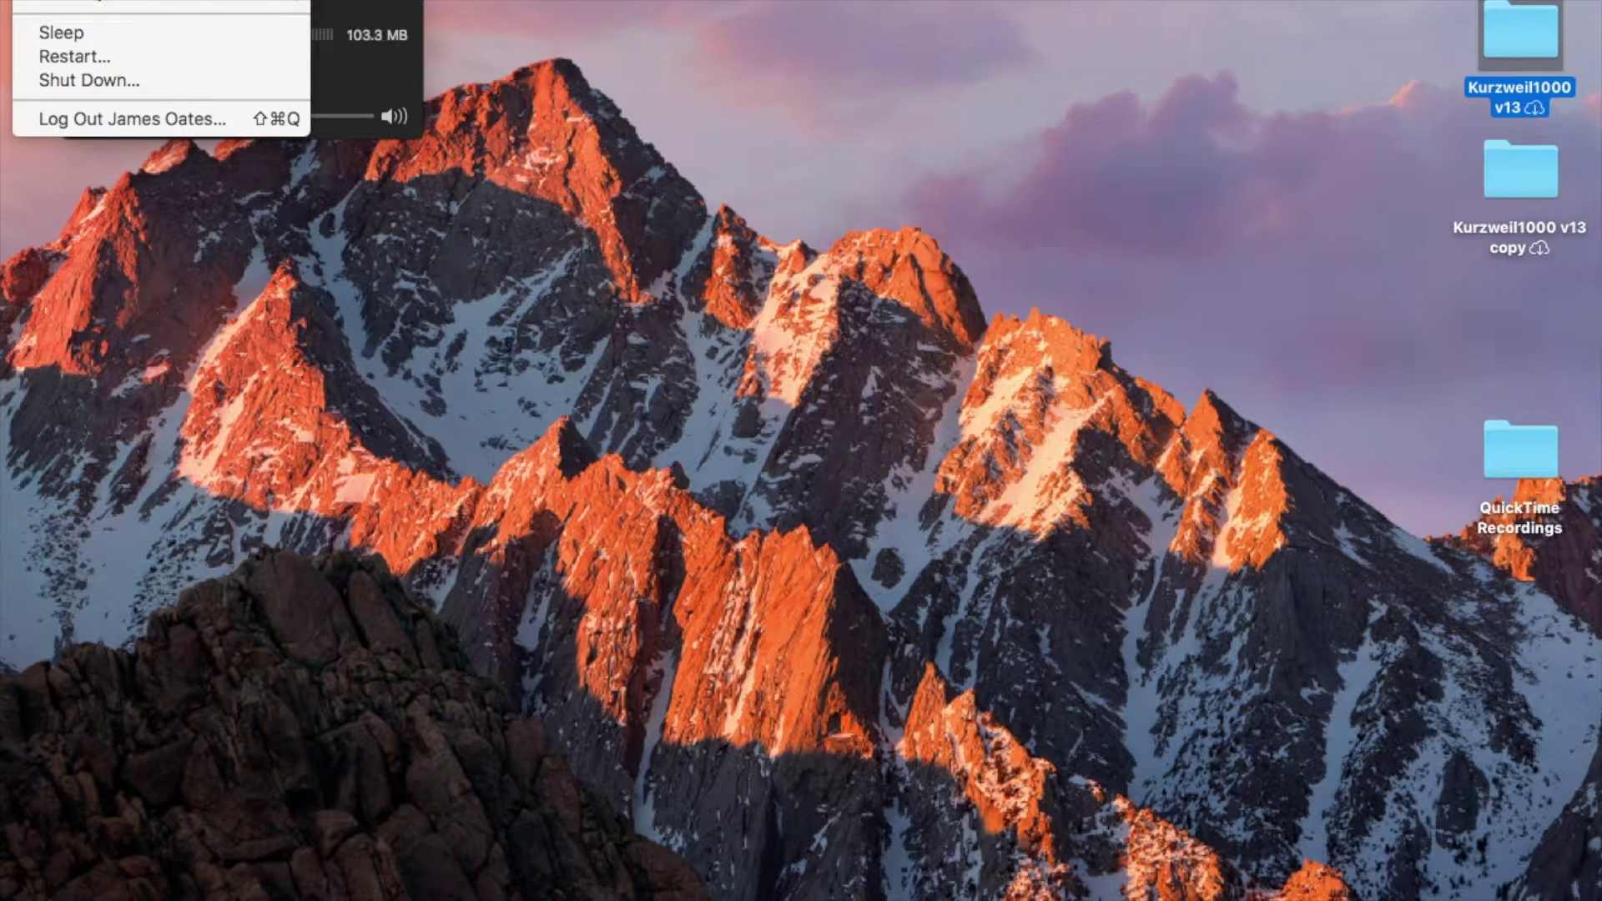
Step: Open System Preferences from the Apple menu, focus the General icon, and open the Siri pane
click(92, 1)
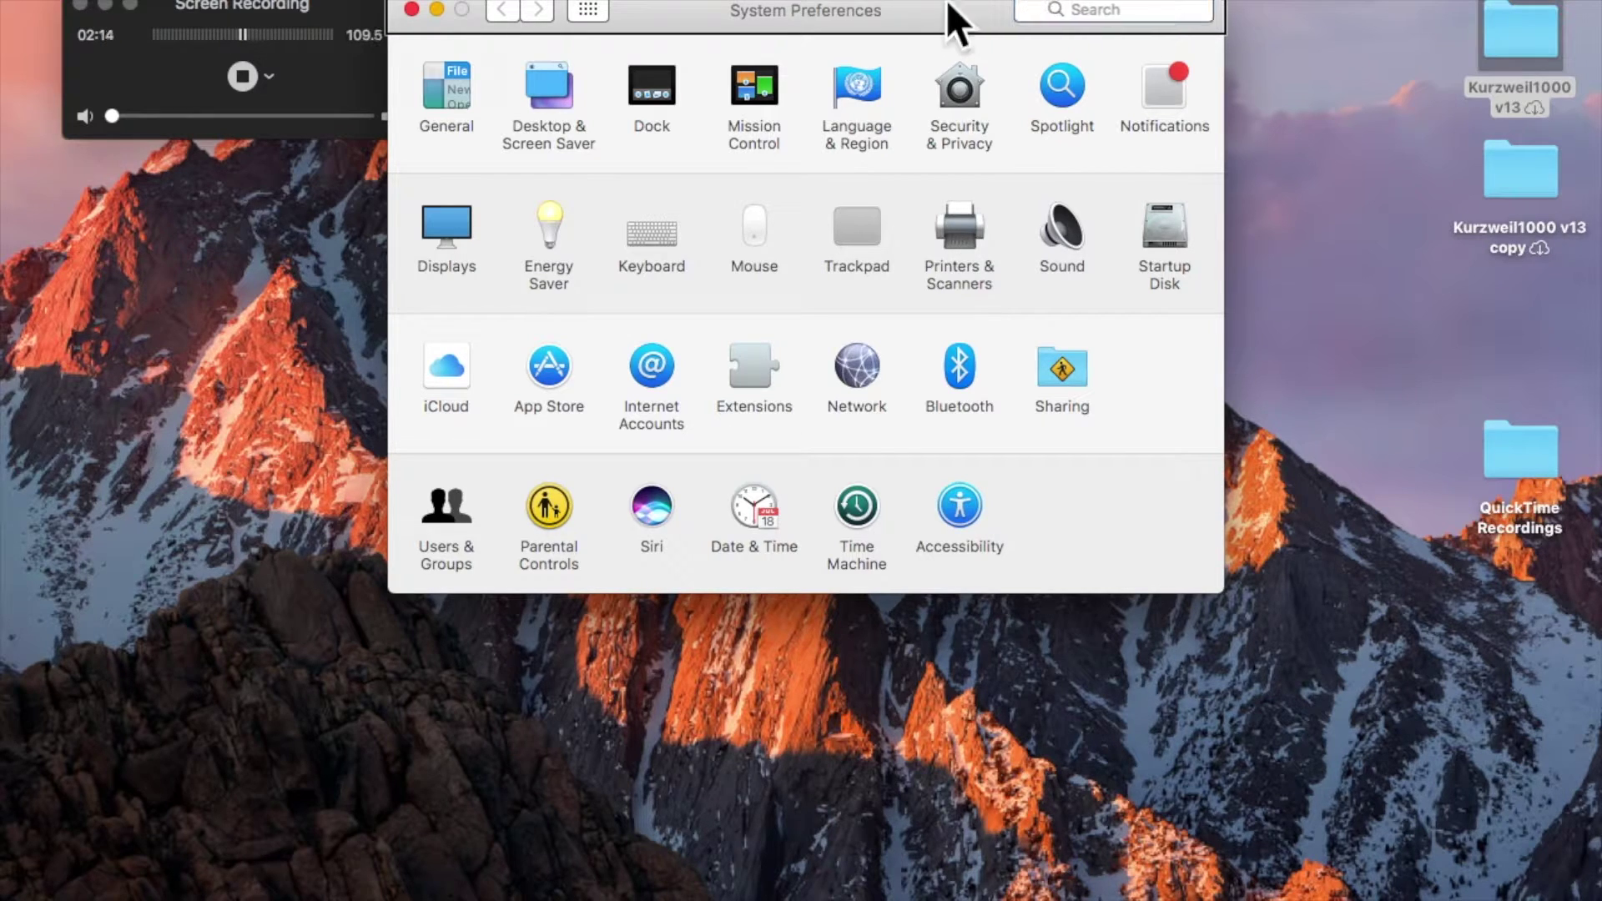
key(Tab)
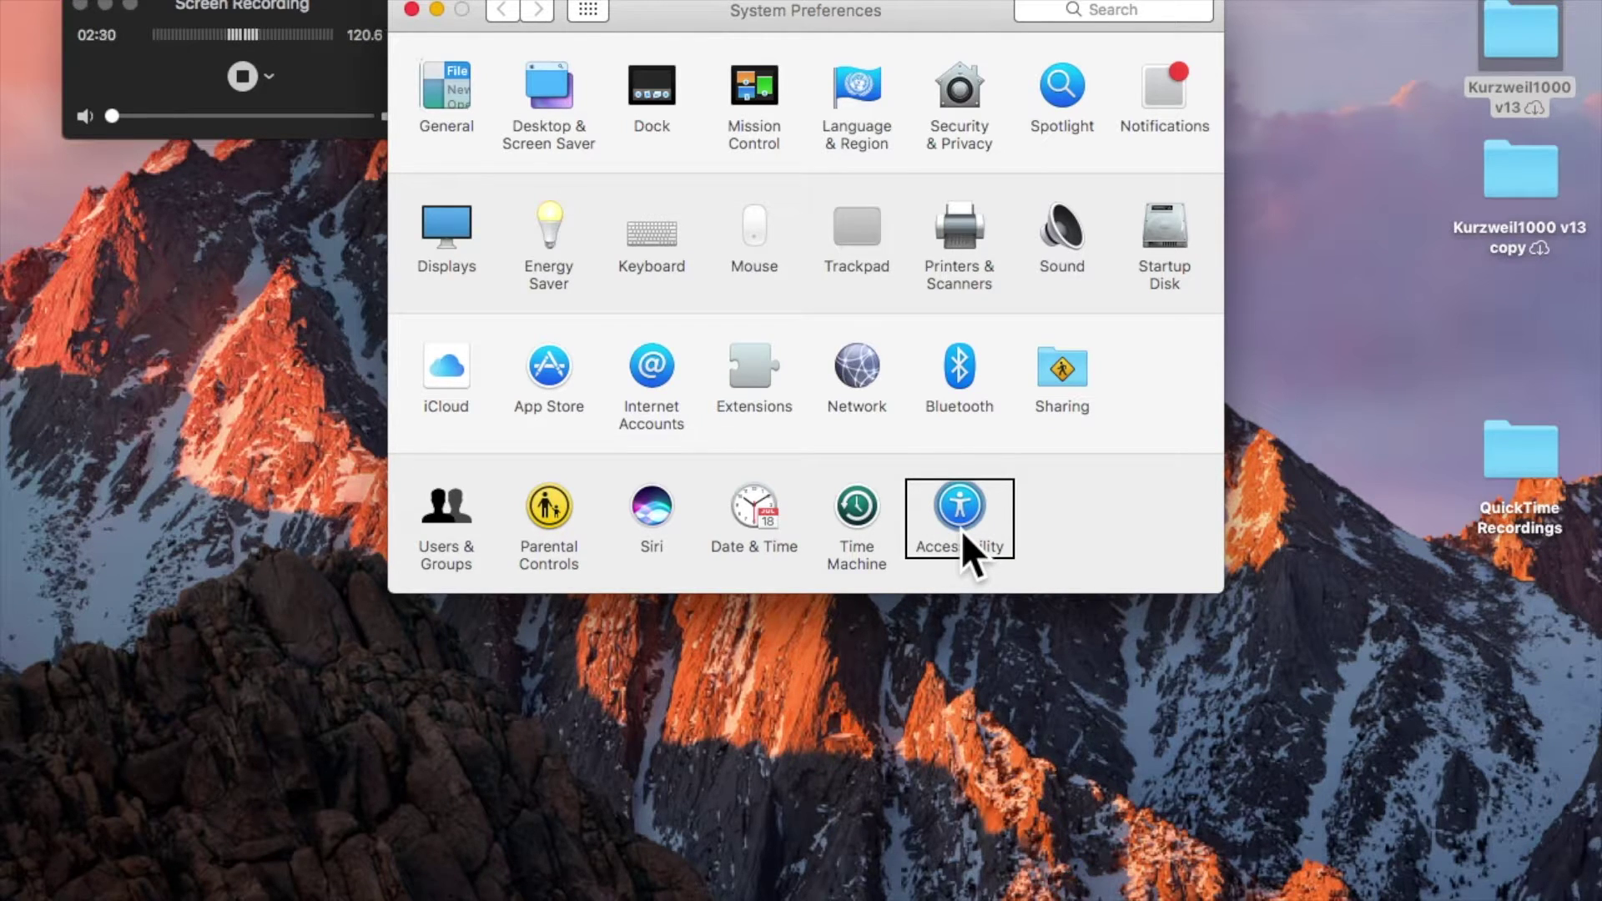
click(653, 529)
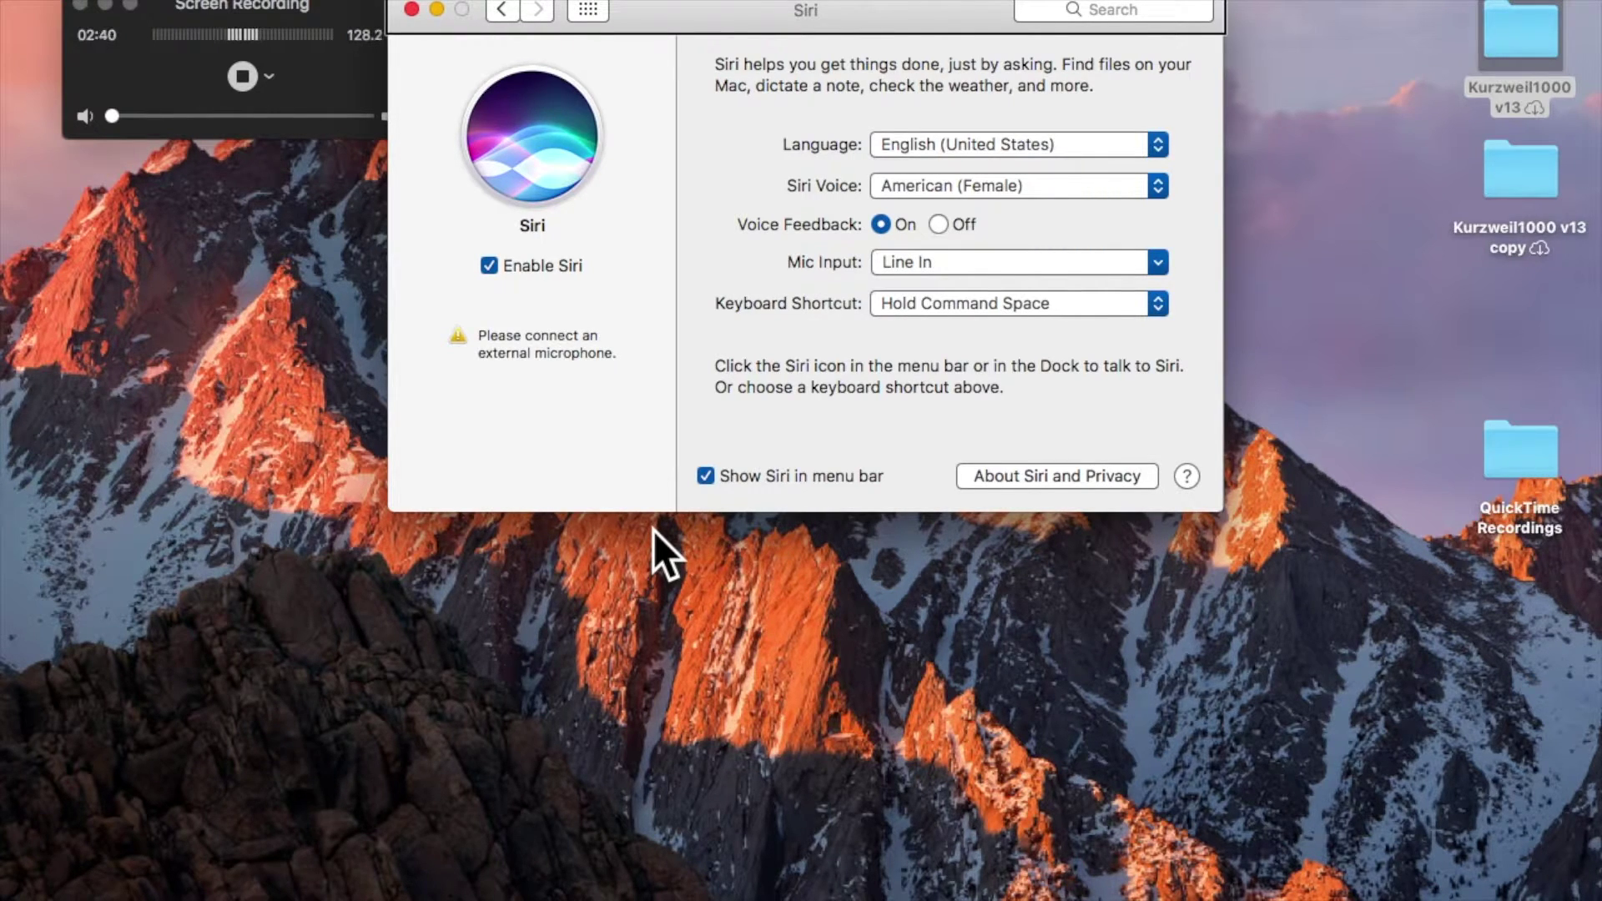
Step: Enable Siri and read through its description to the English (United States) language setting
click(533, 267)
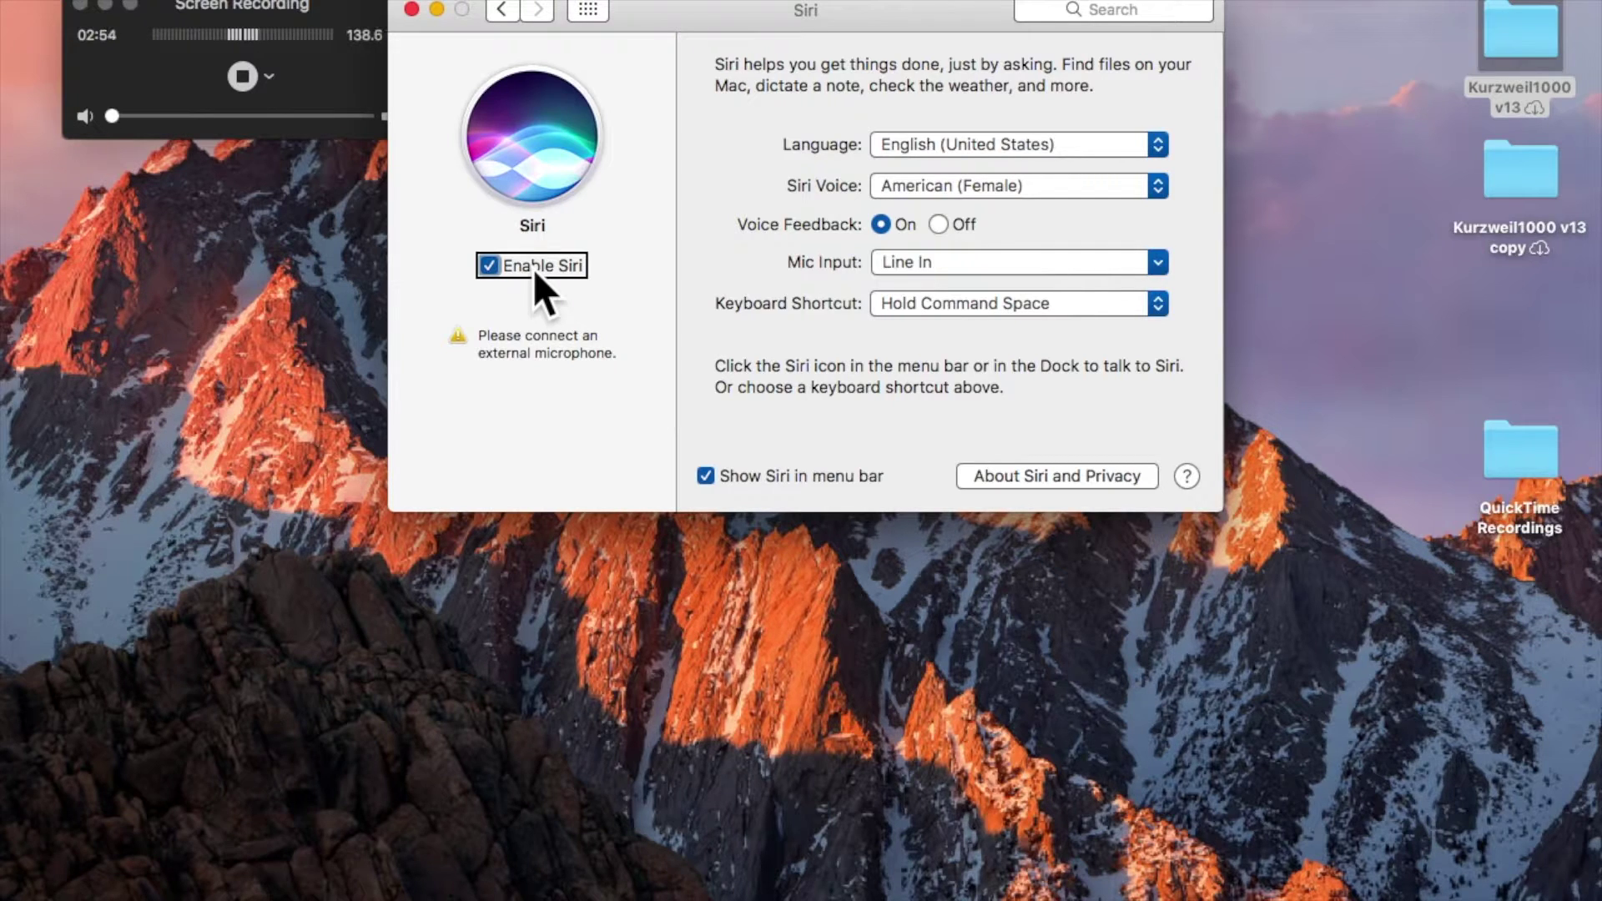
key(ctrl+alt+Right)
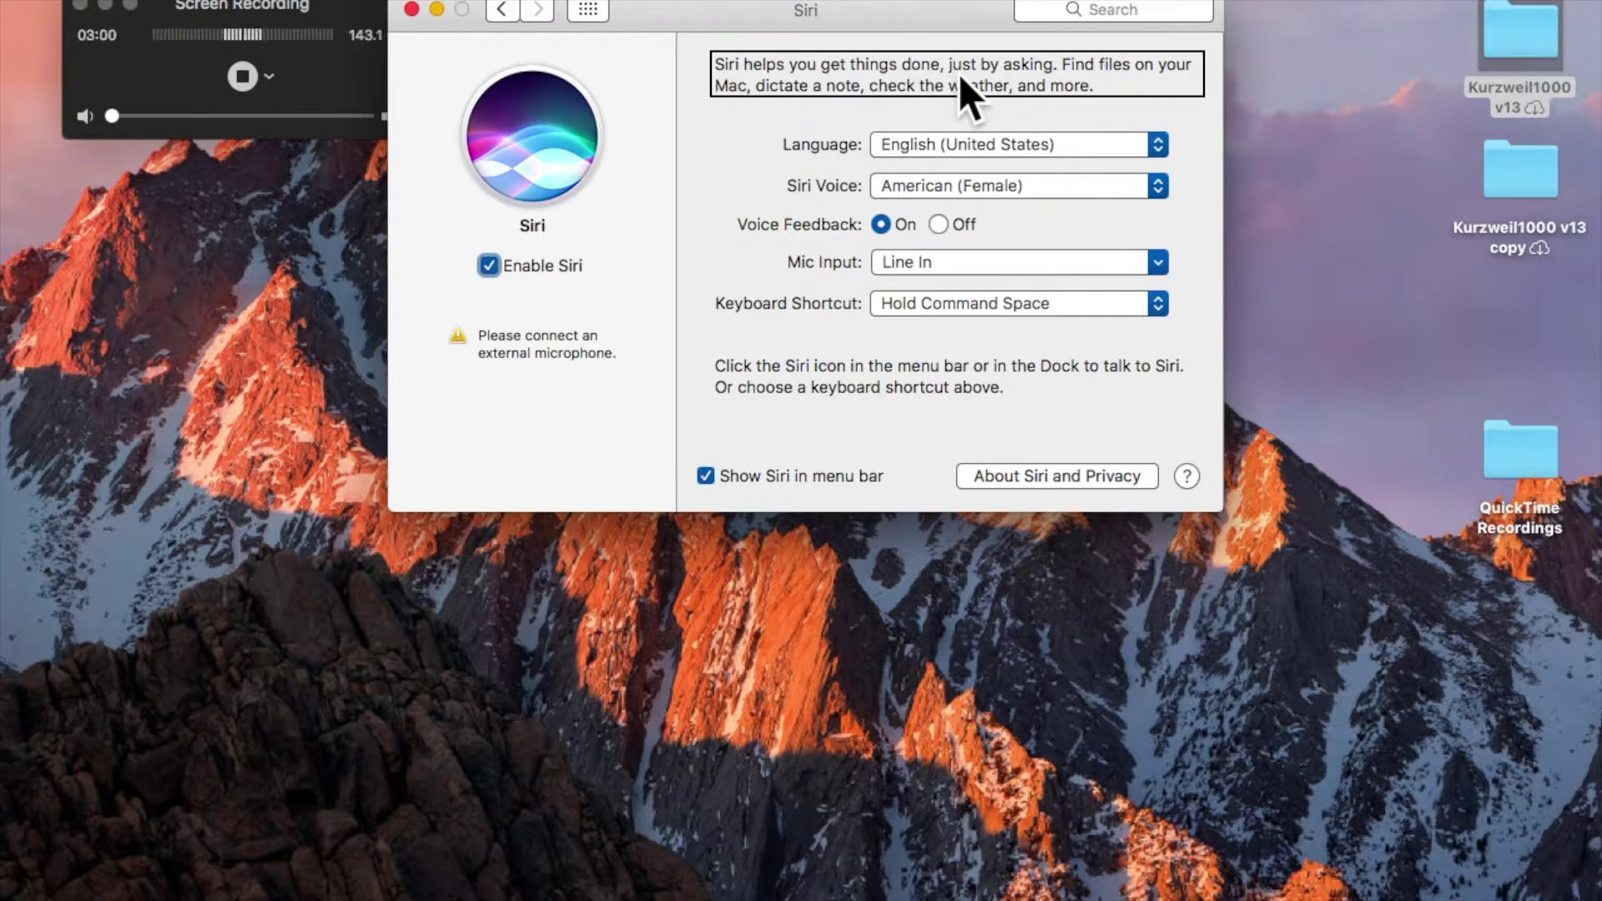
key(ctrl+alt+Right)
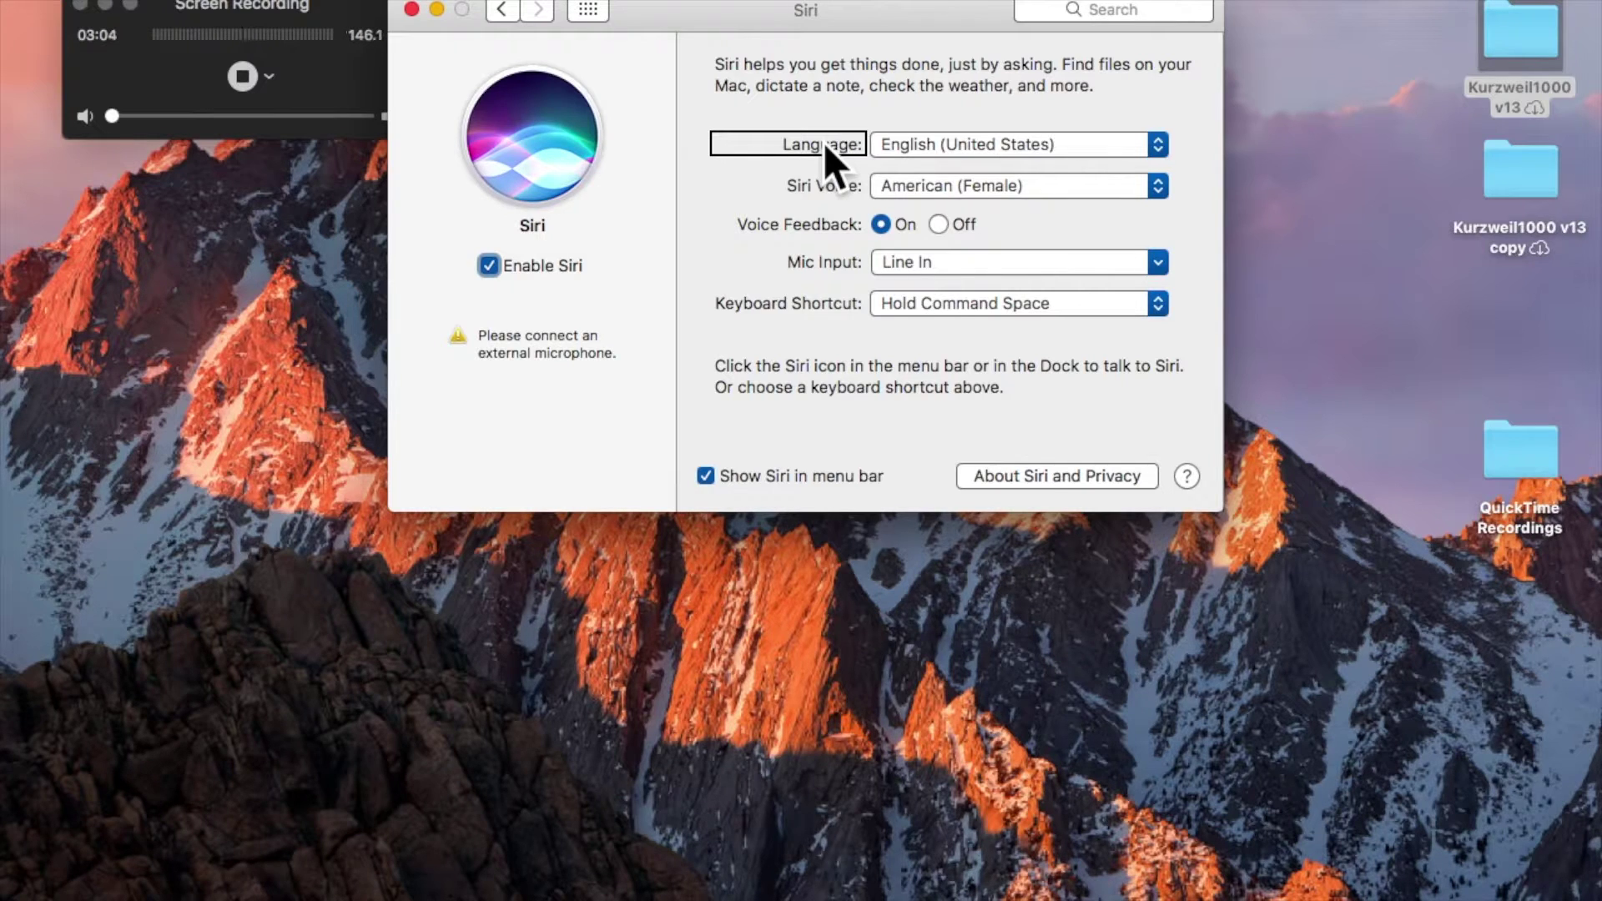
key(ctrl+alt+Right)
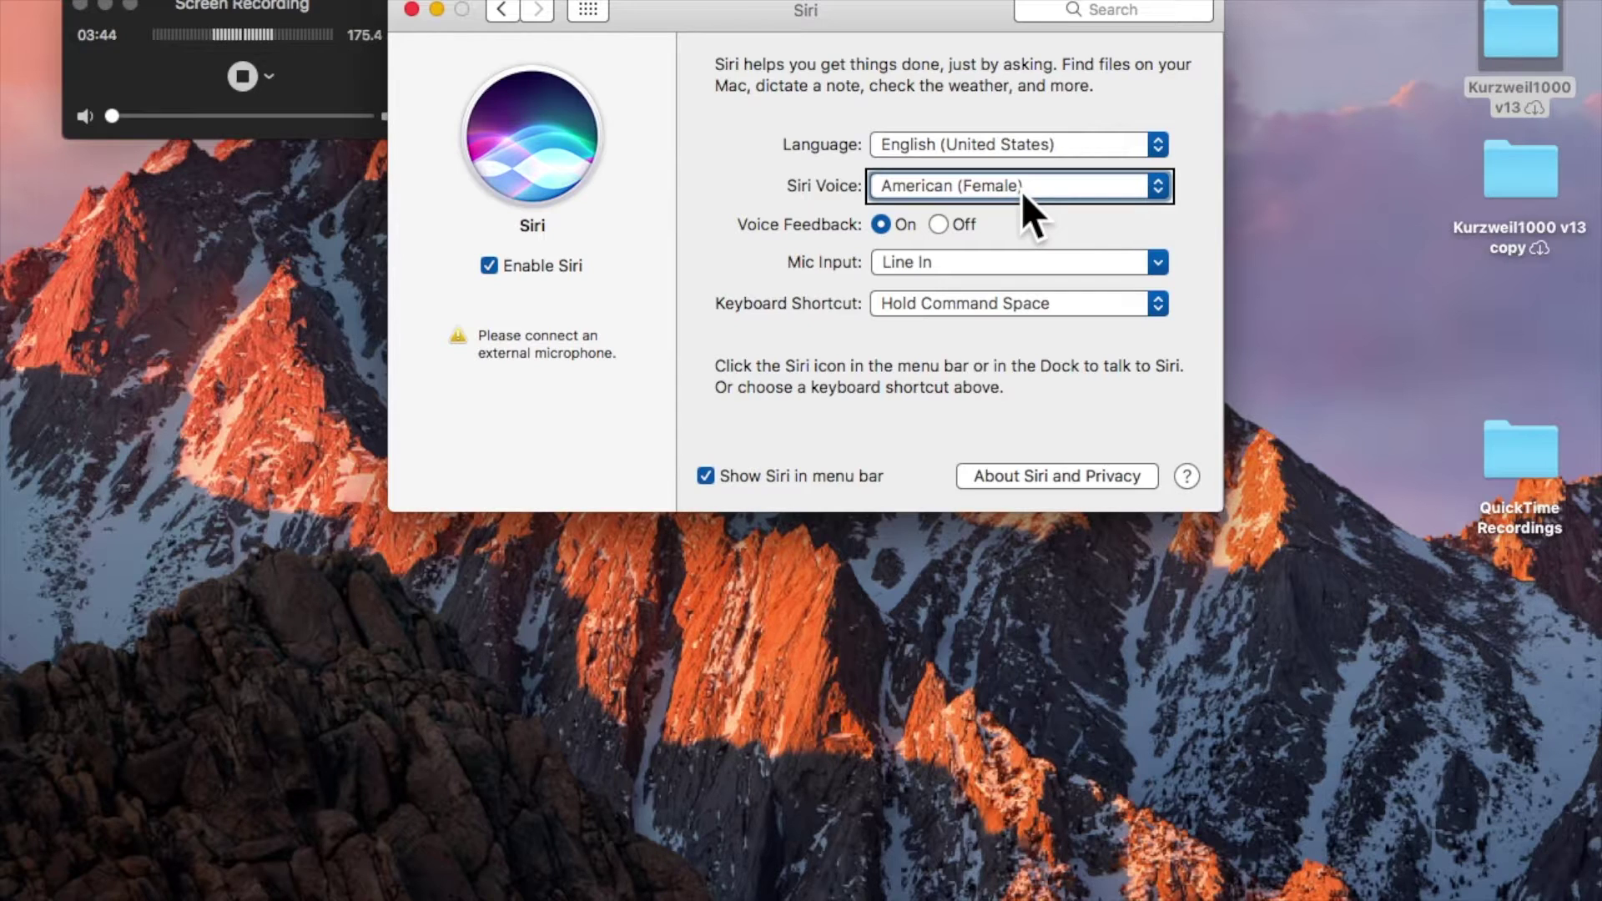
key(ctrl+alt+Right)
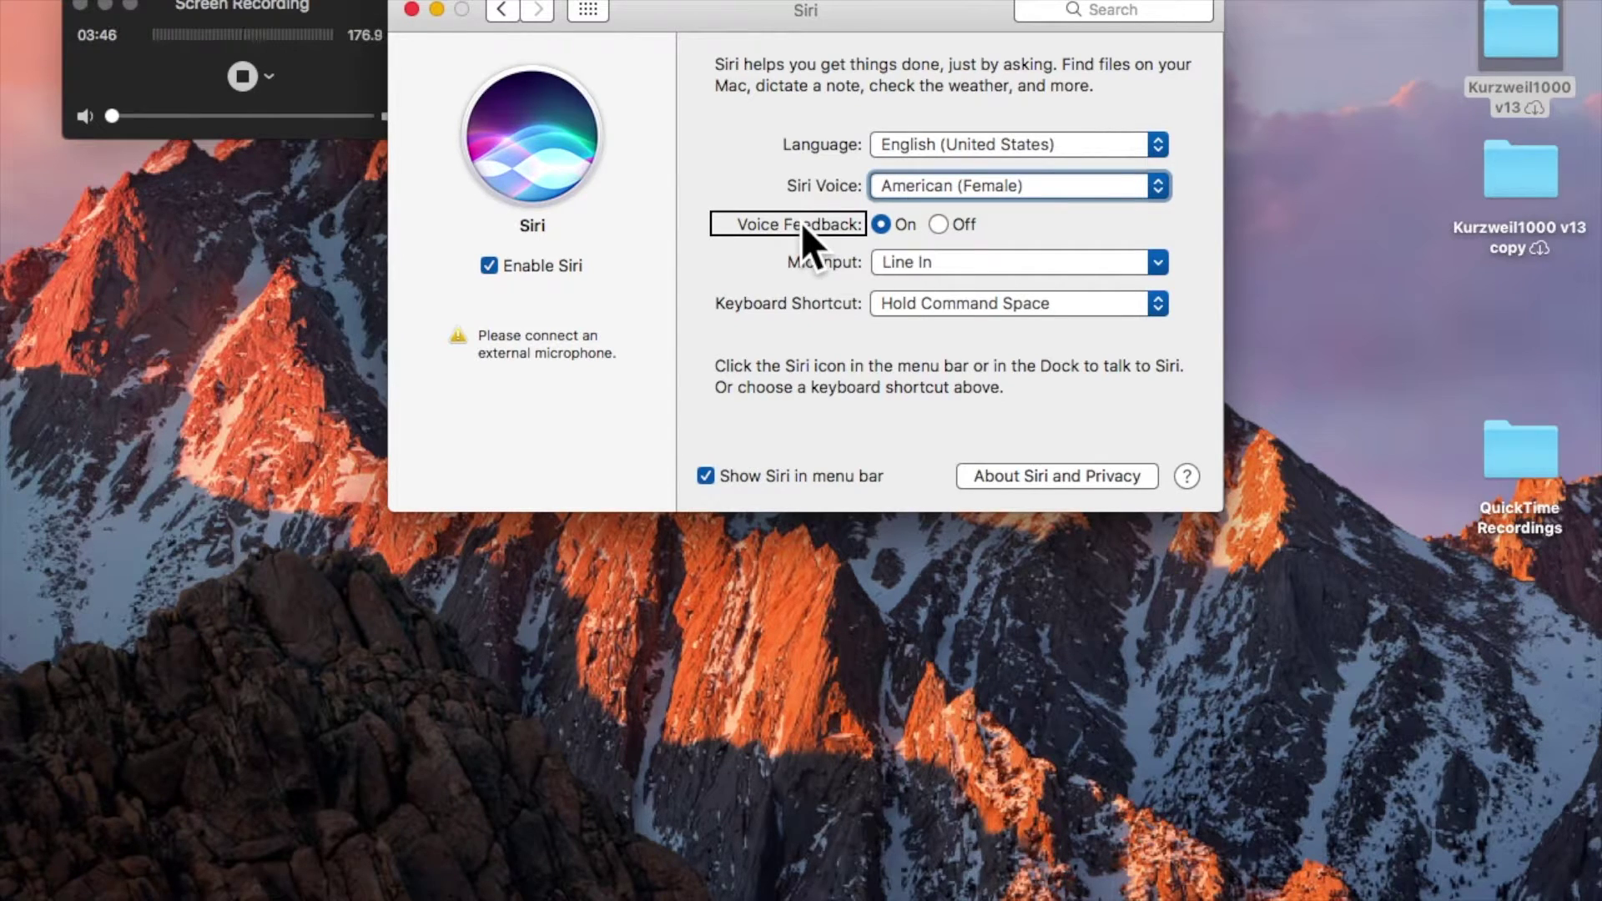
key(ctrl+alt+Right)
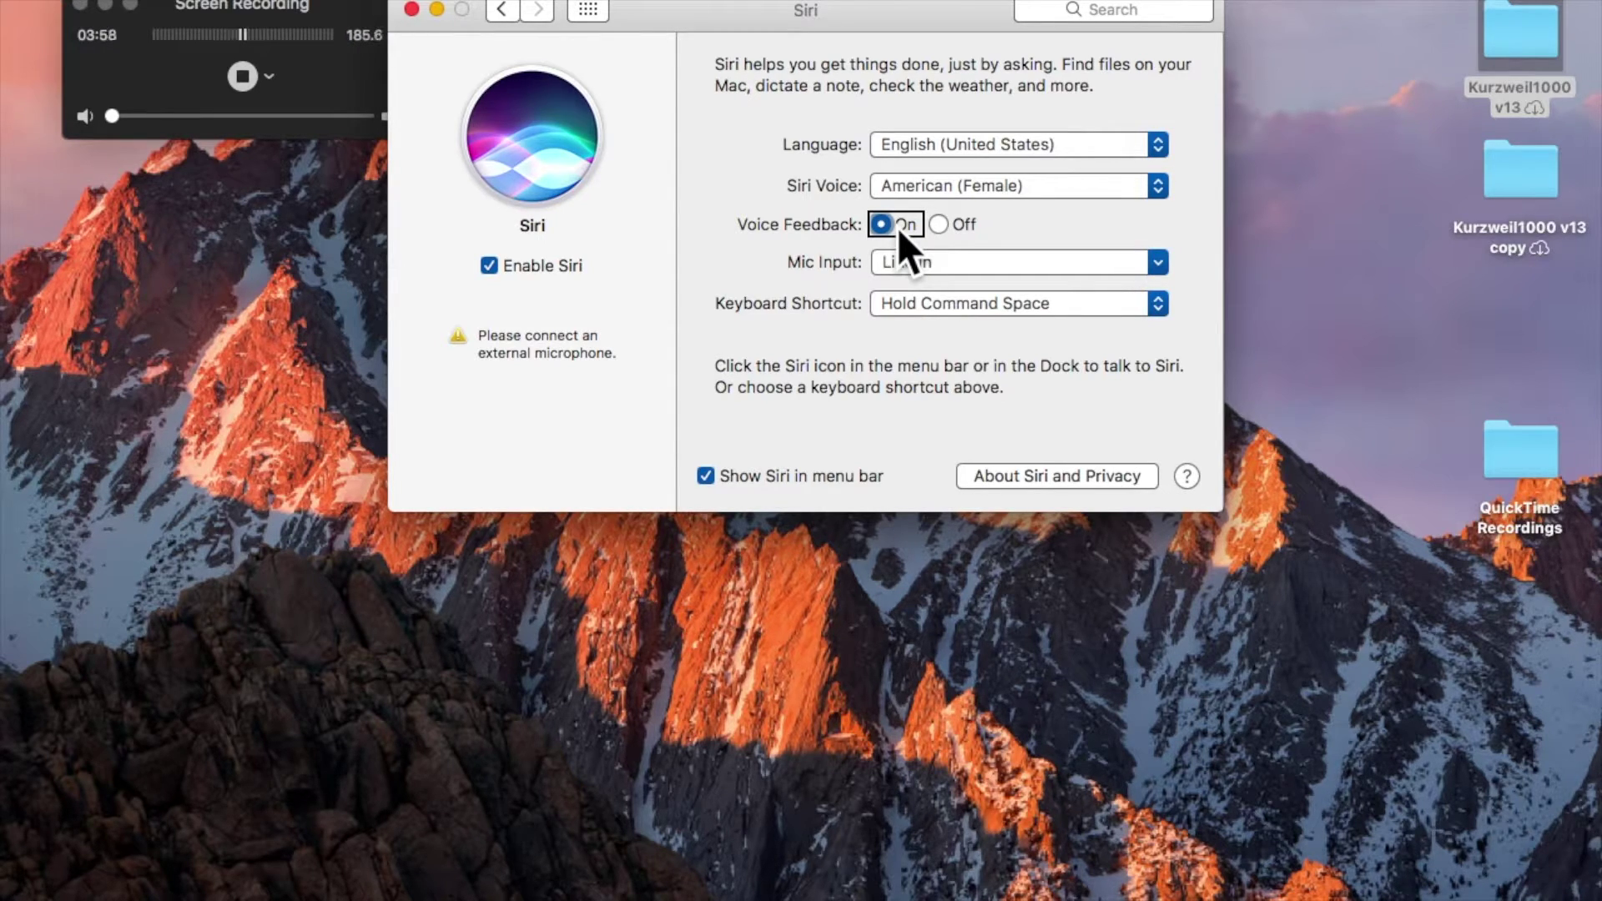
click(955, 228)
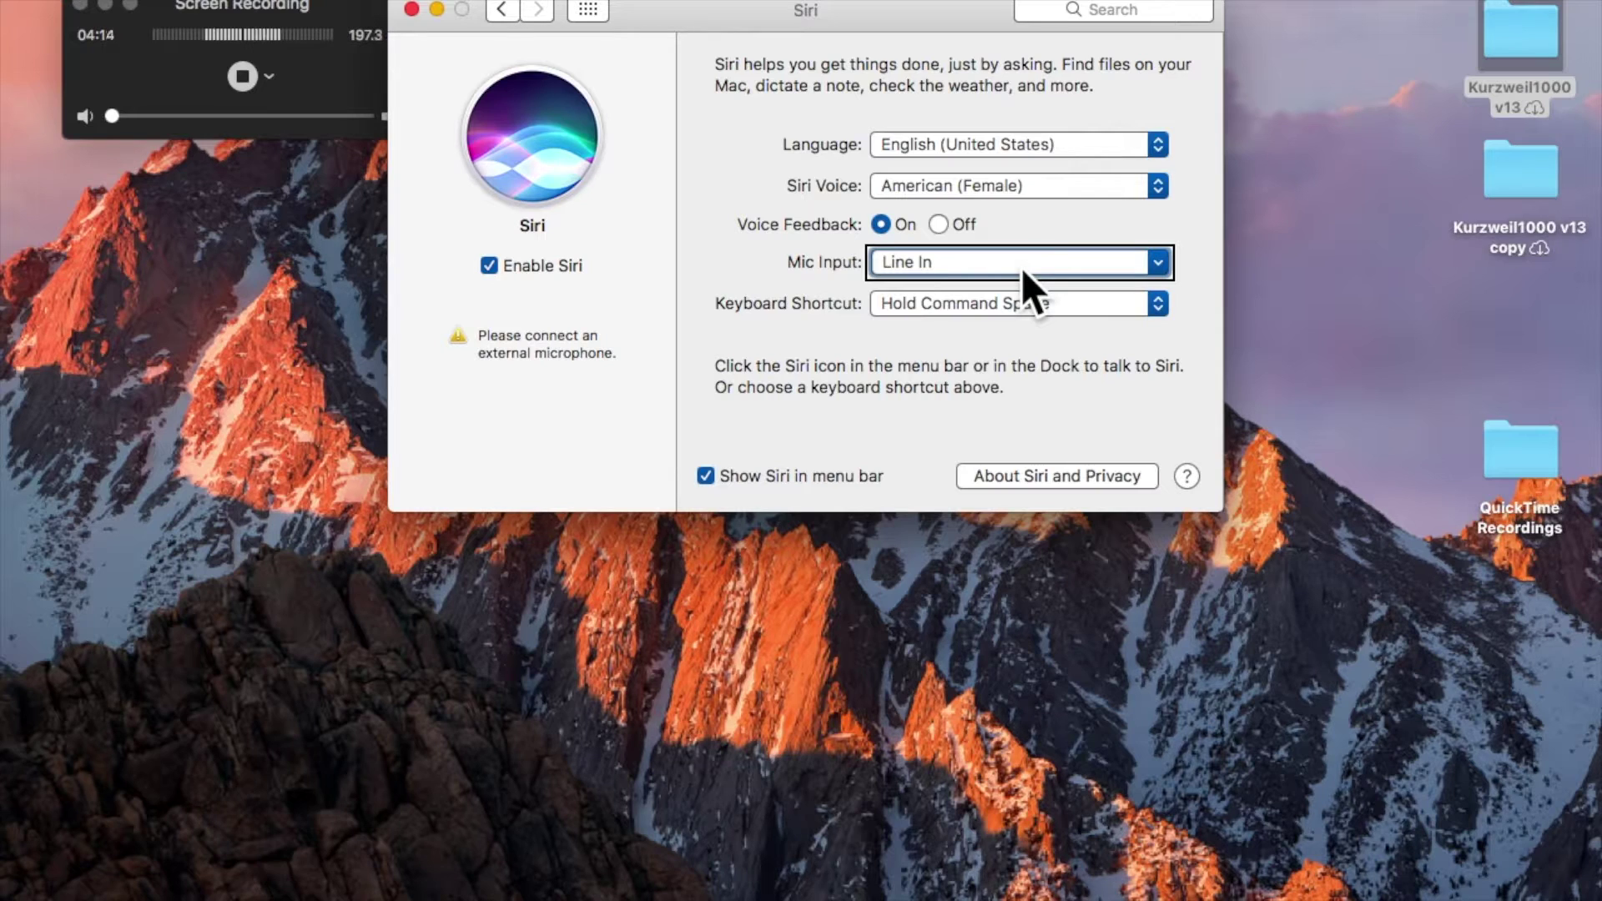
key(ctrl+alt+Right)
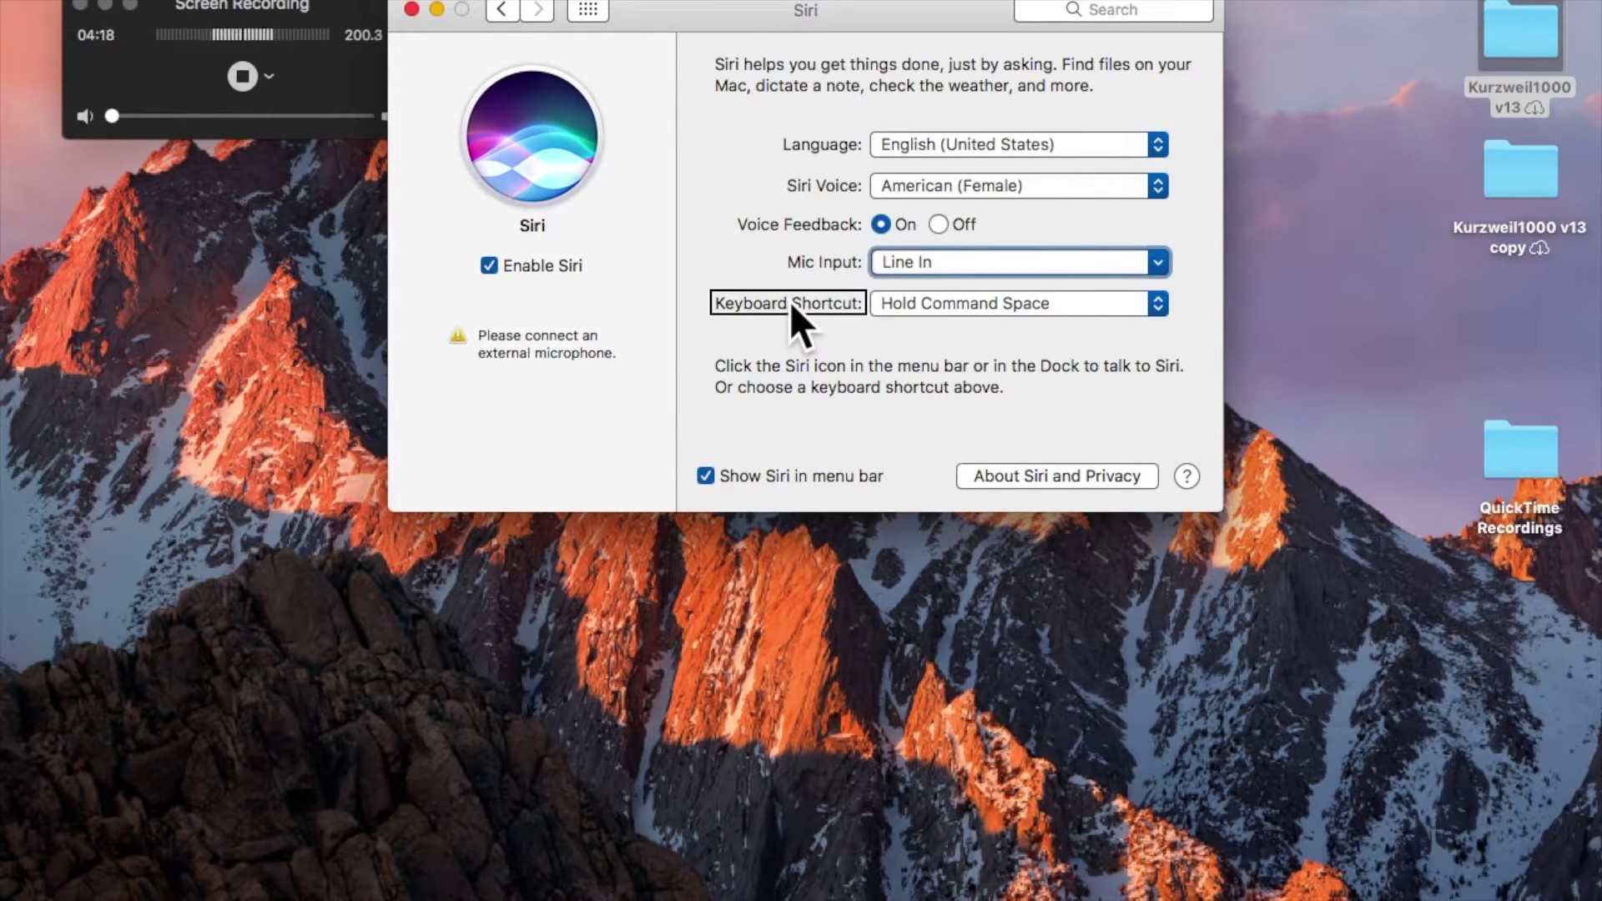
key(ctrl+alt+Right)
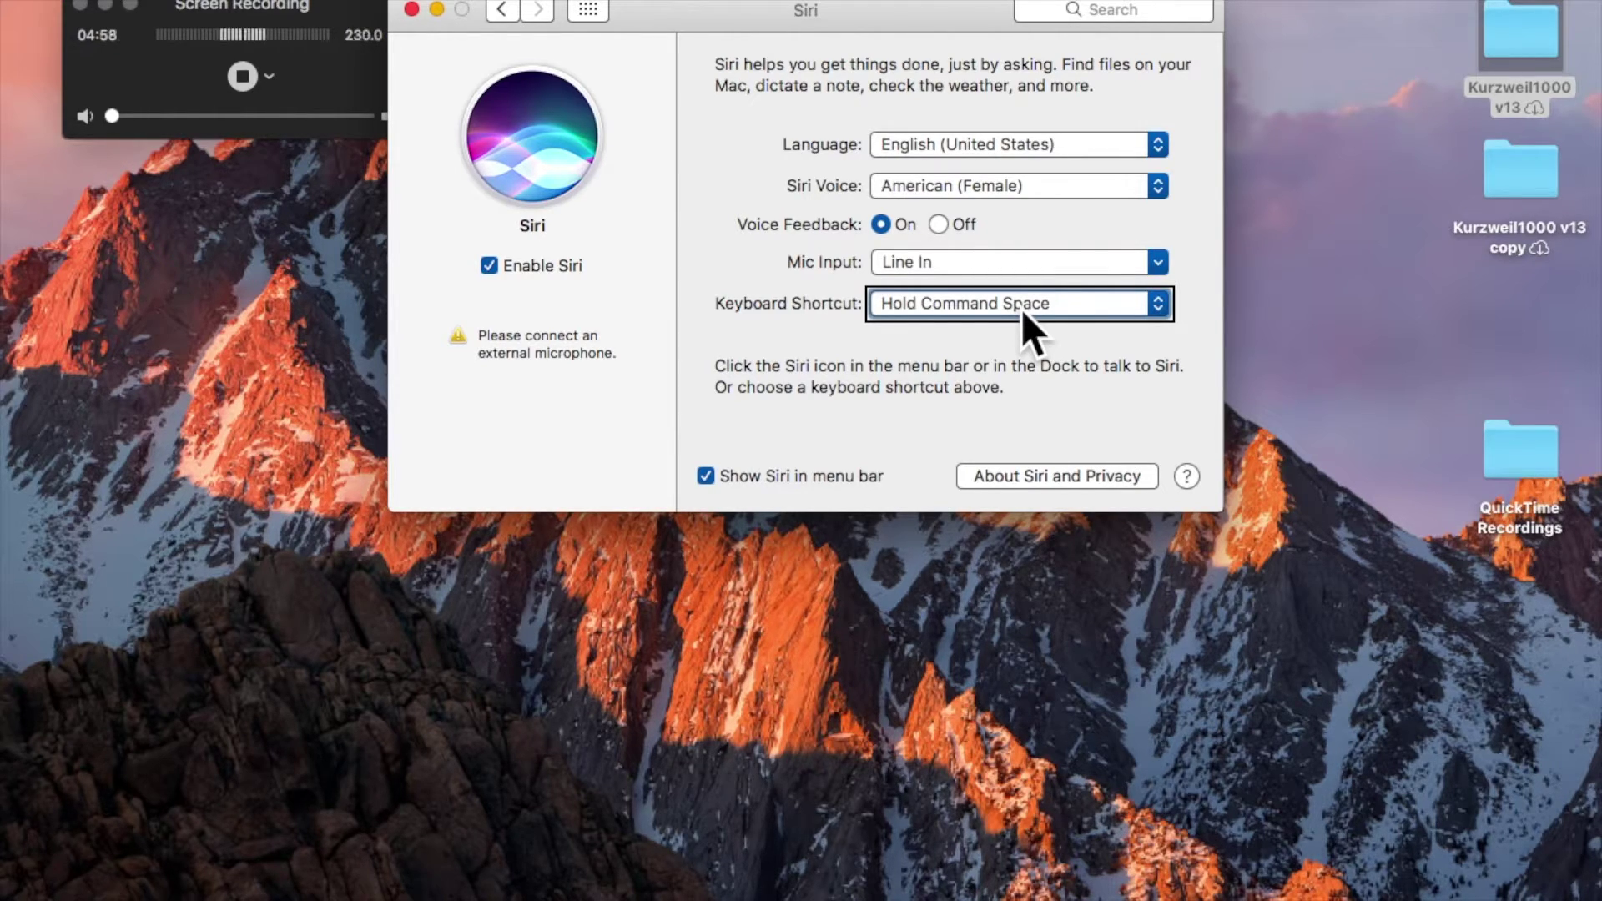
Step: Review the Show Siri in menu bar, privacy and help items, then quit System Preferences
key(ctrl+alt+Right)
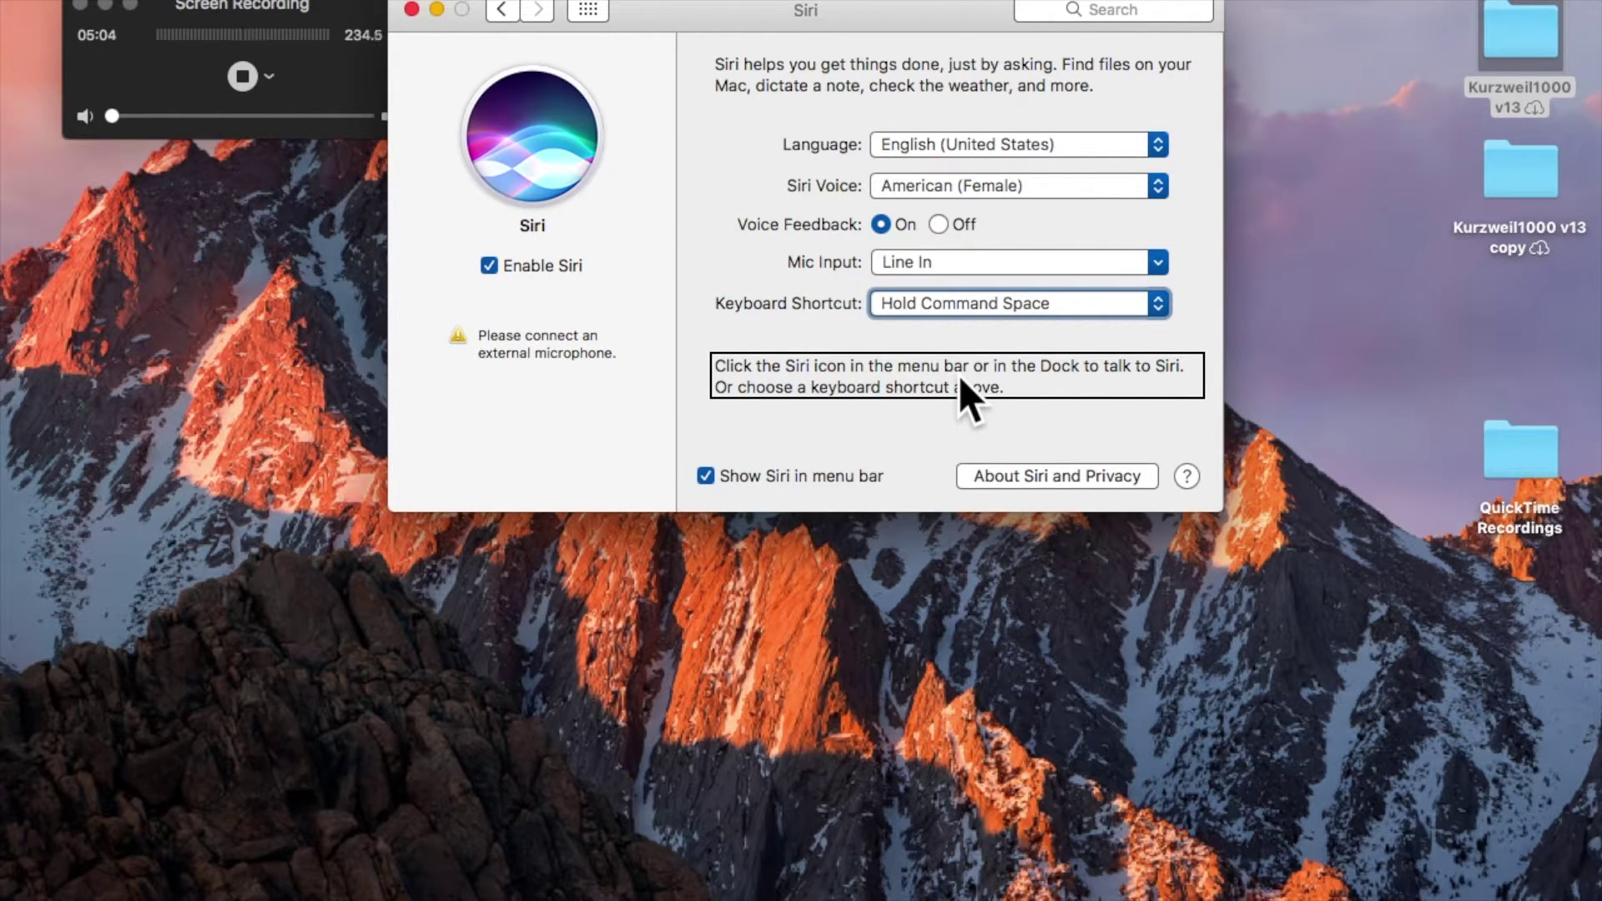
key(Tab)
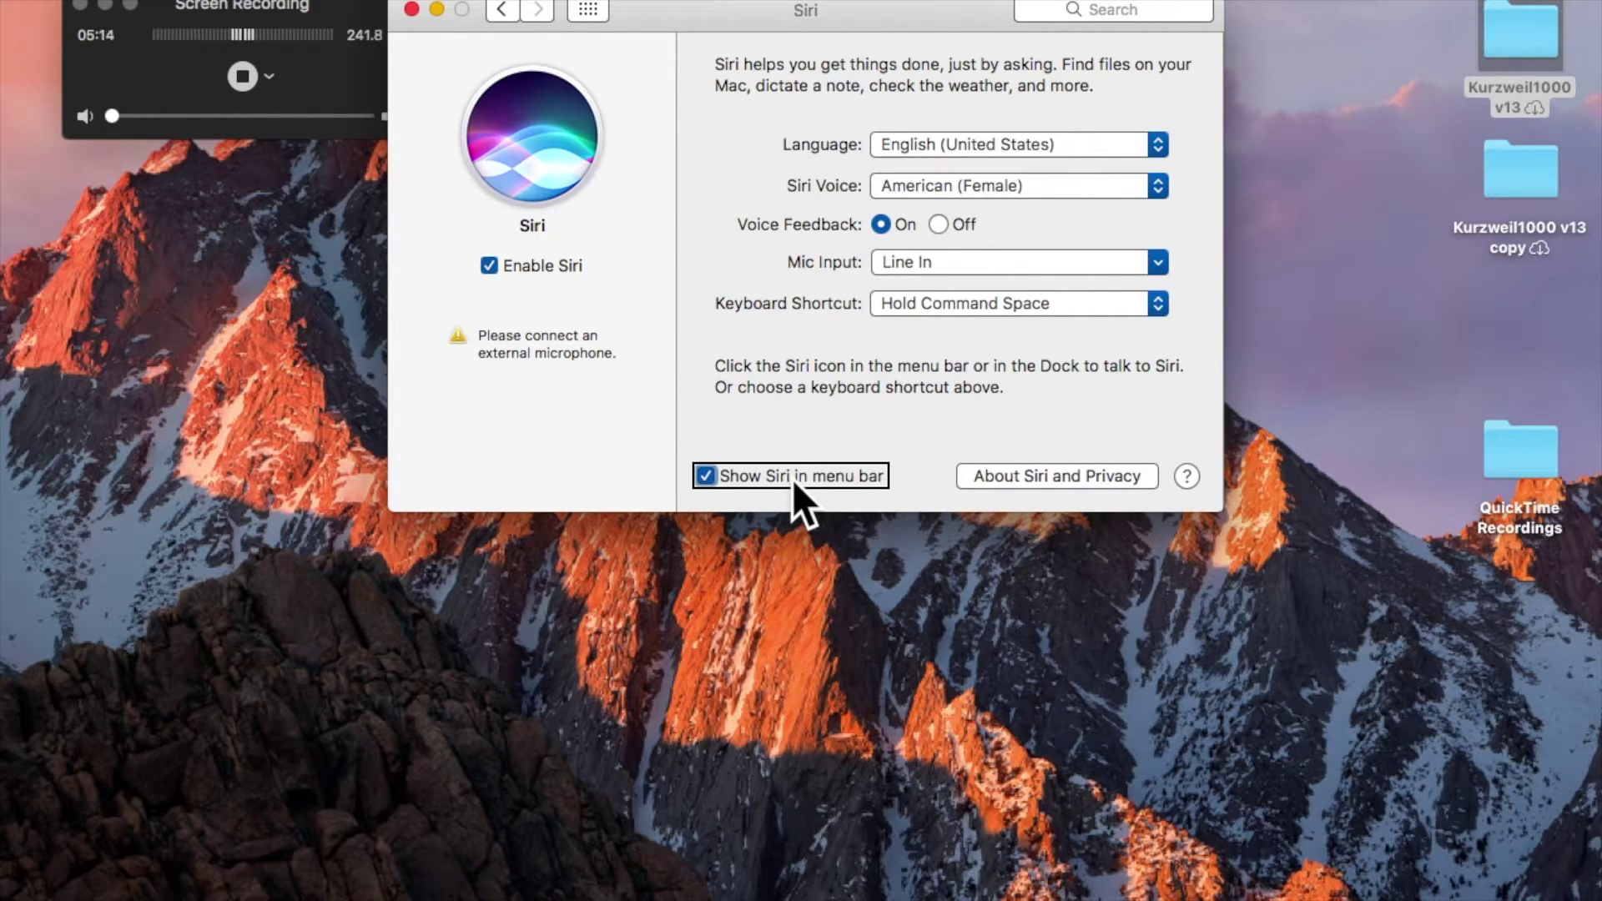
key(Tab)
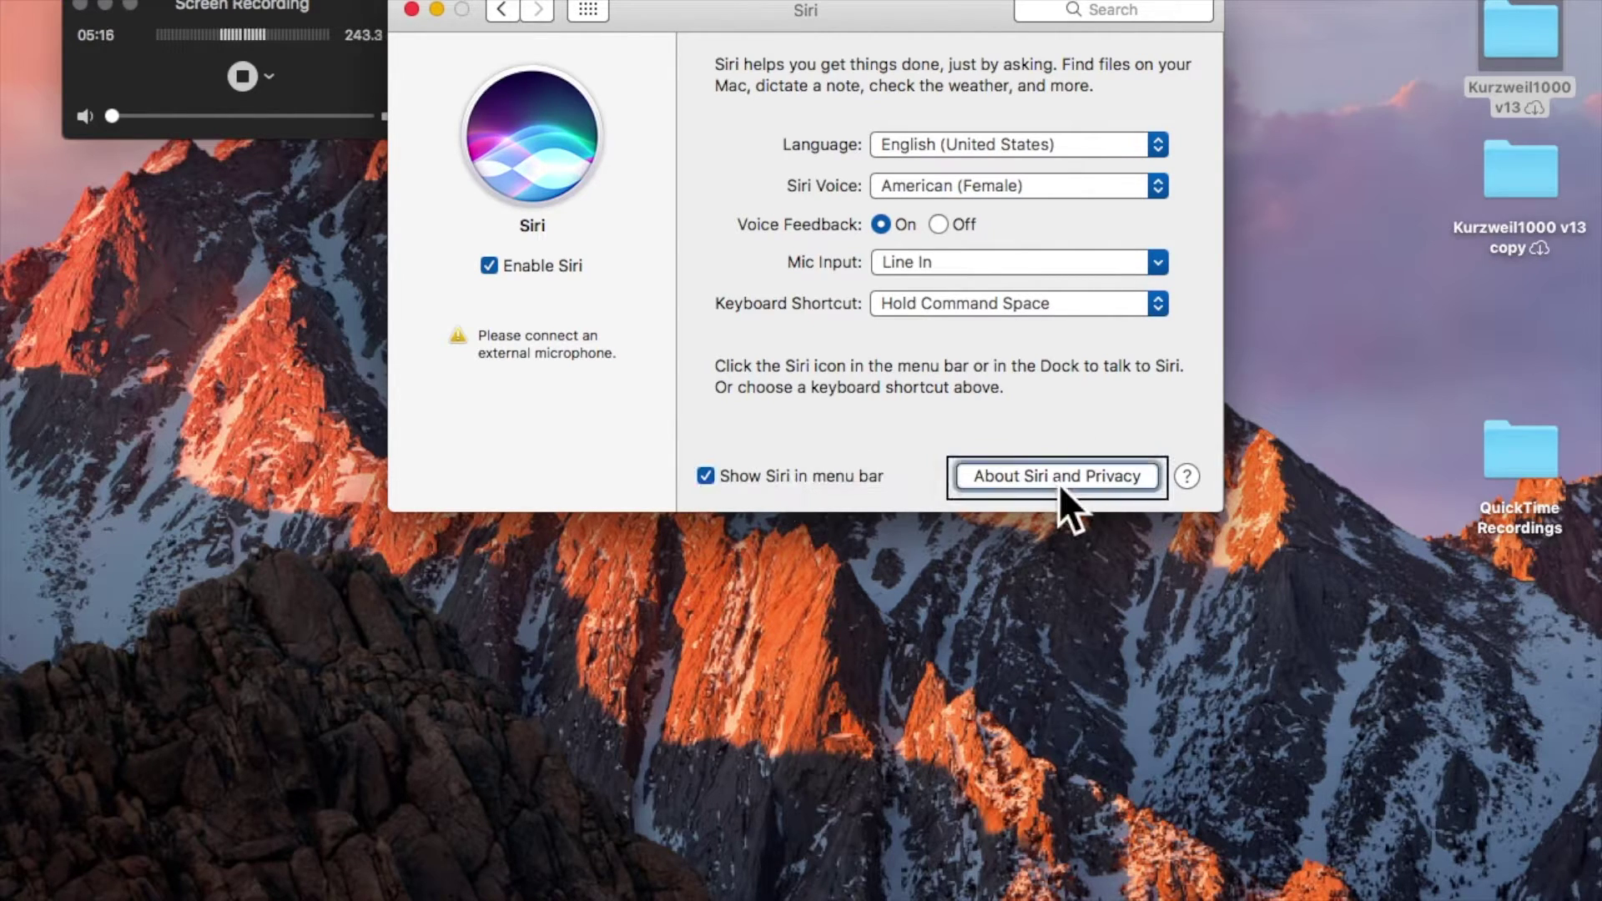
key(Tab)
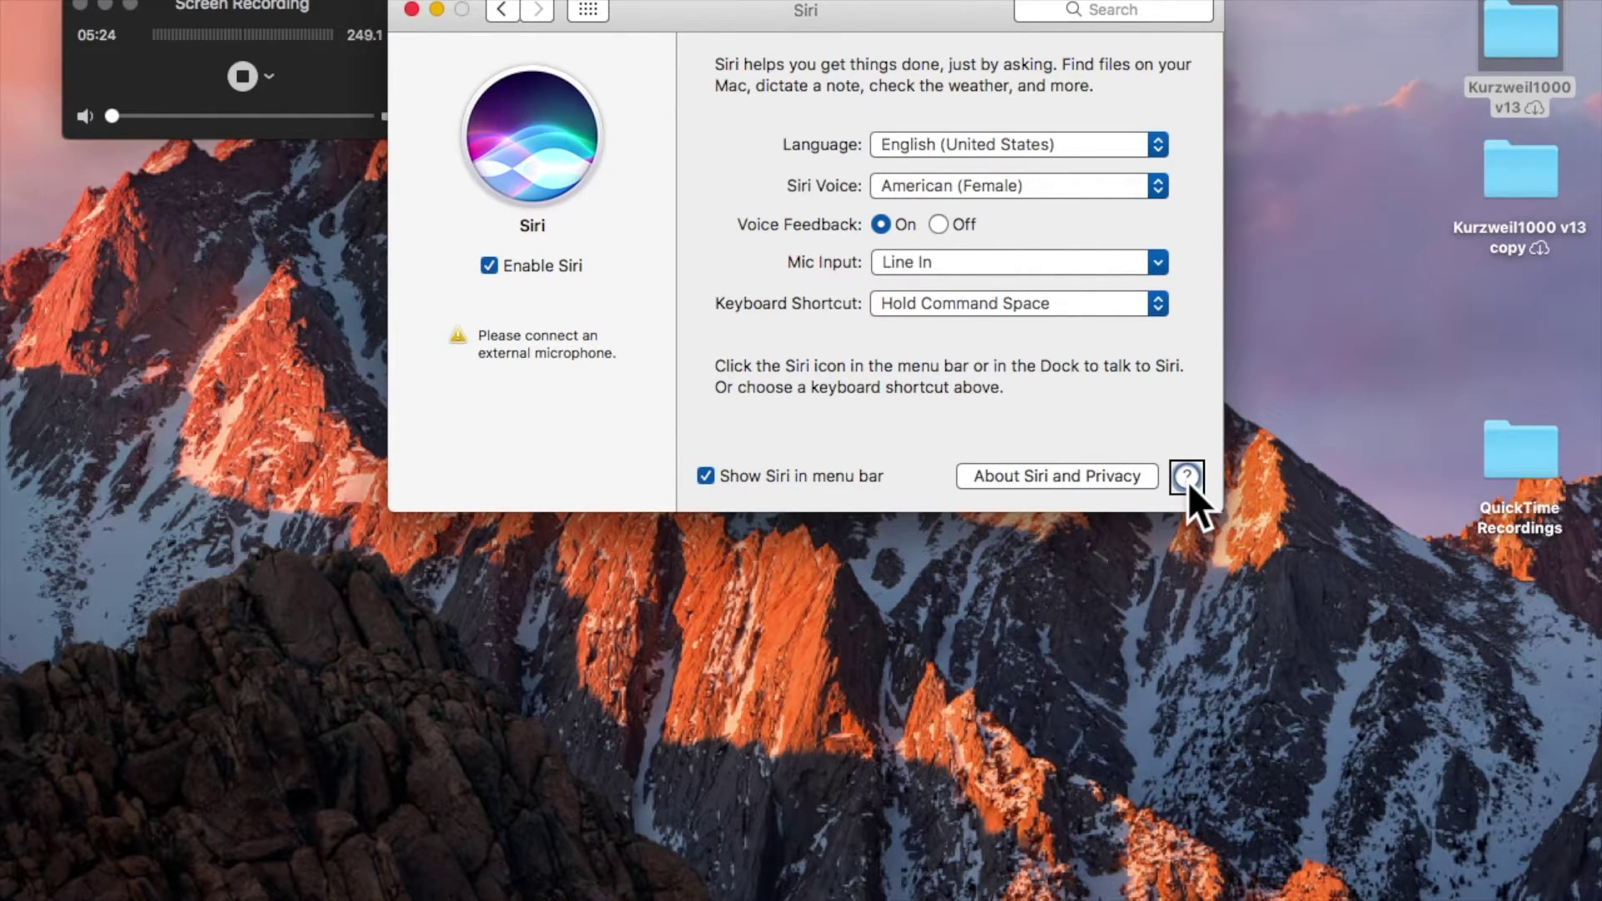
key(super+q)
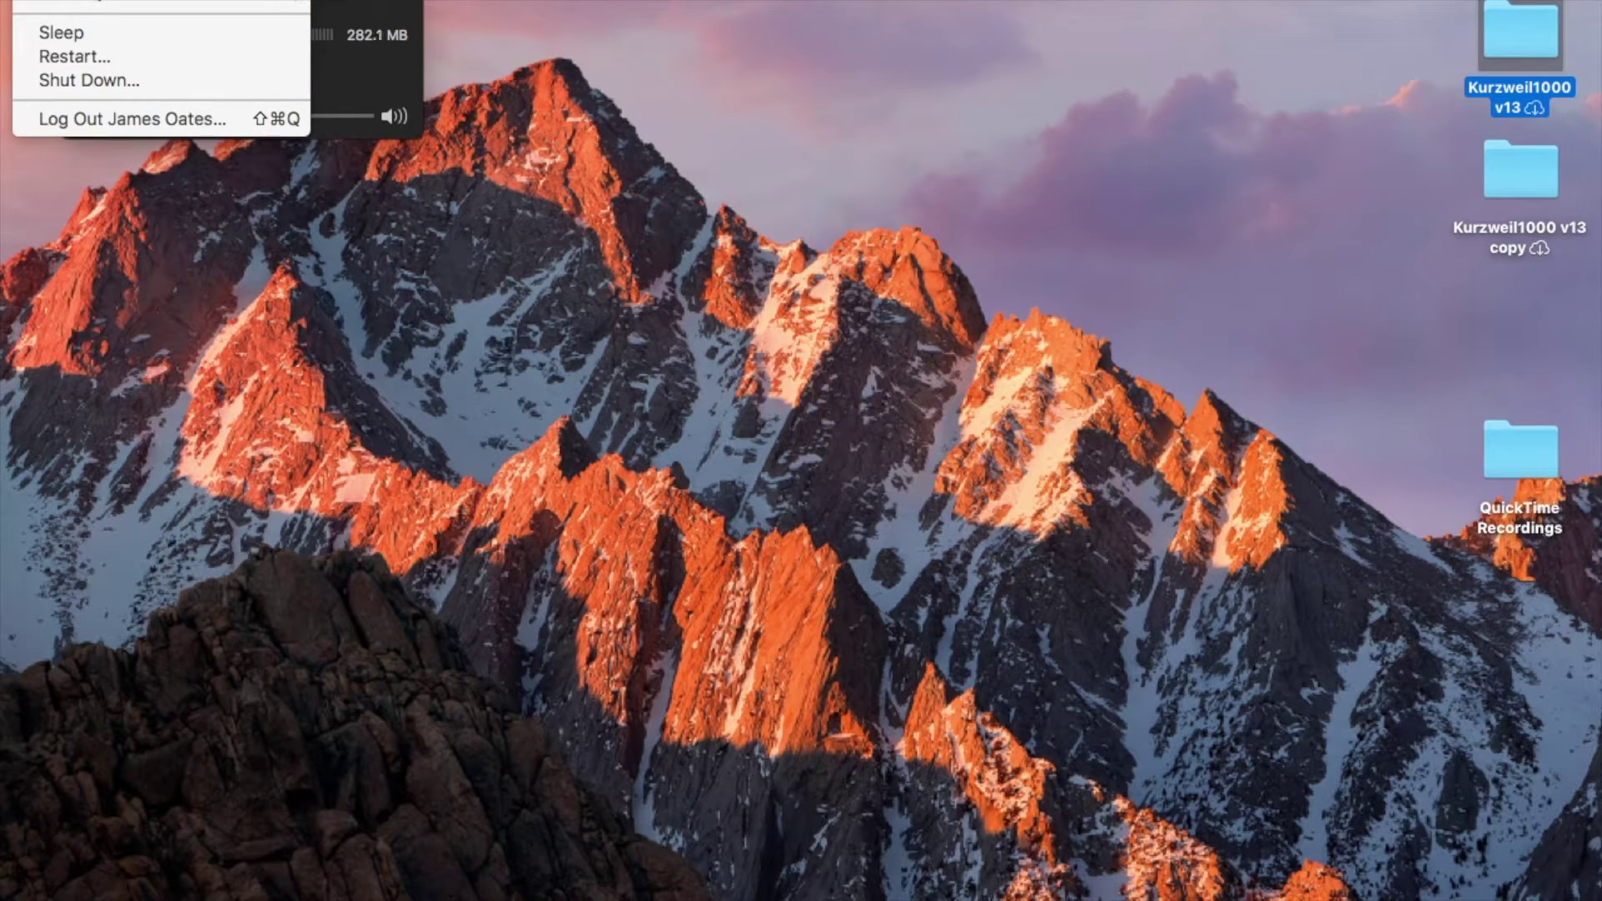
Step: Reopen System Preferences and open the Security & Privacy pane
key(Escape)
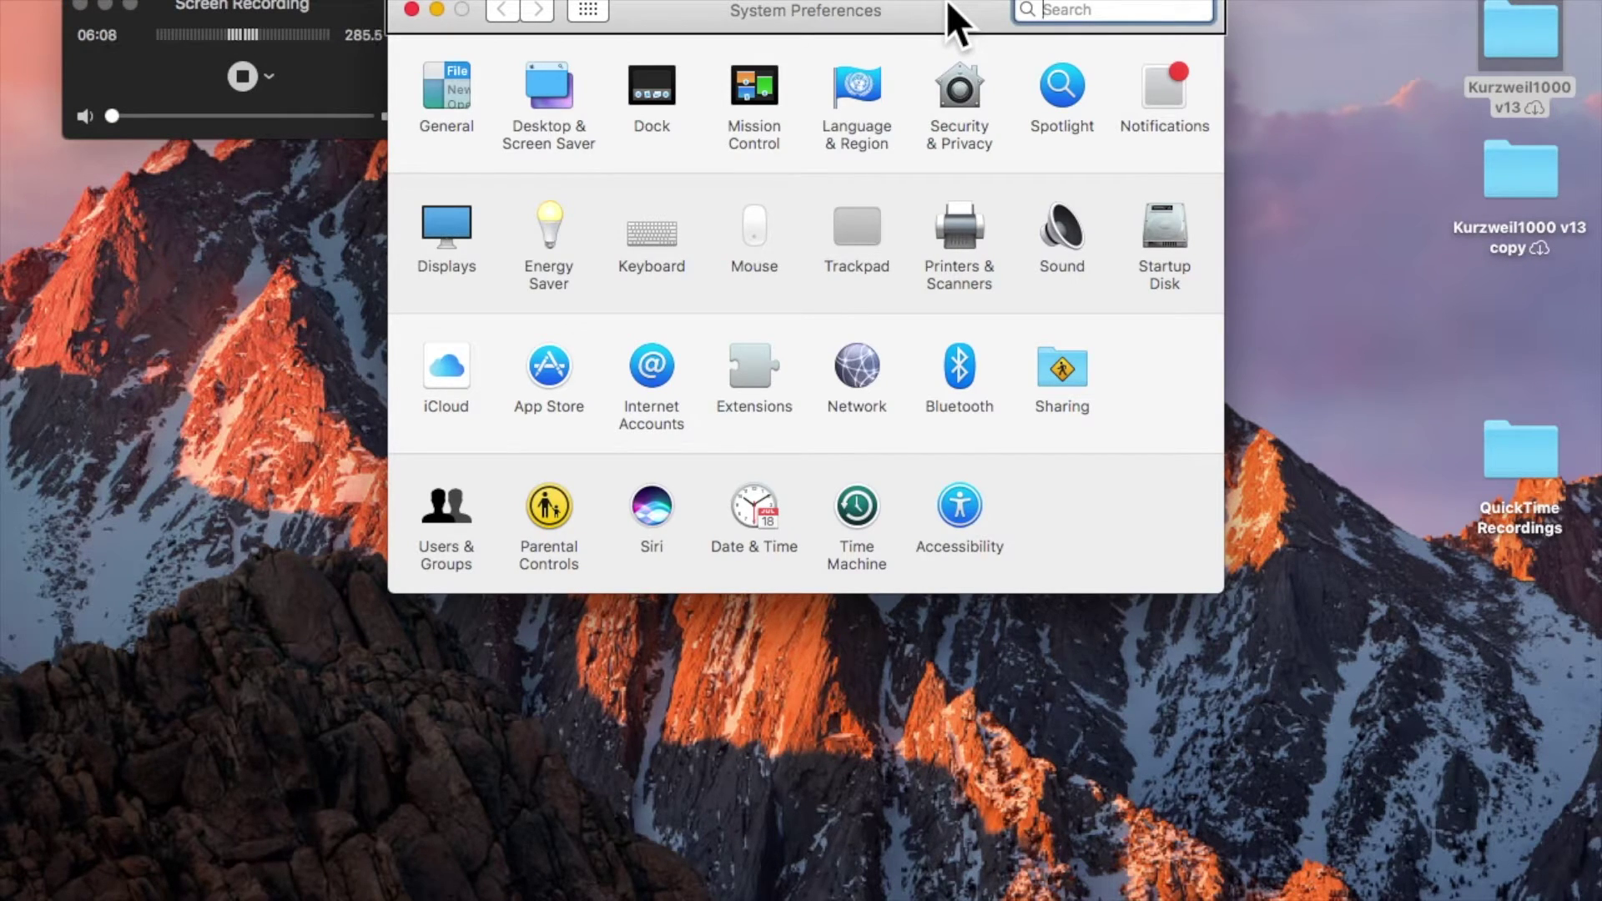
key(Tab)
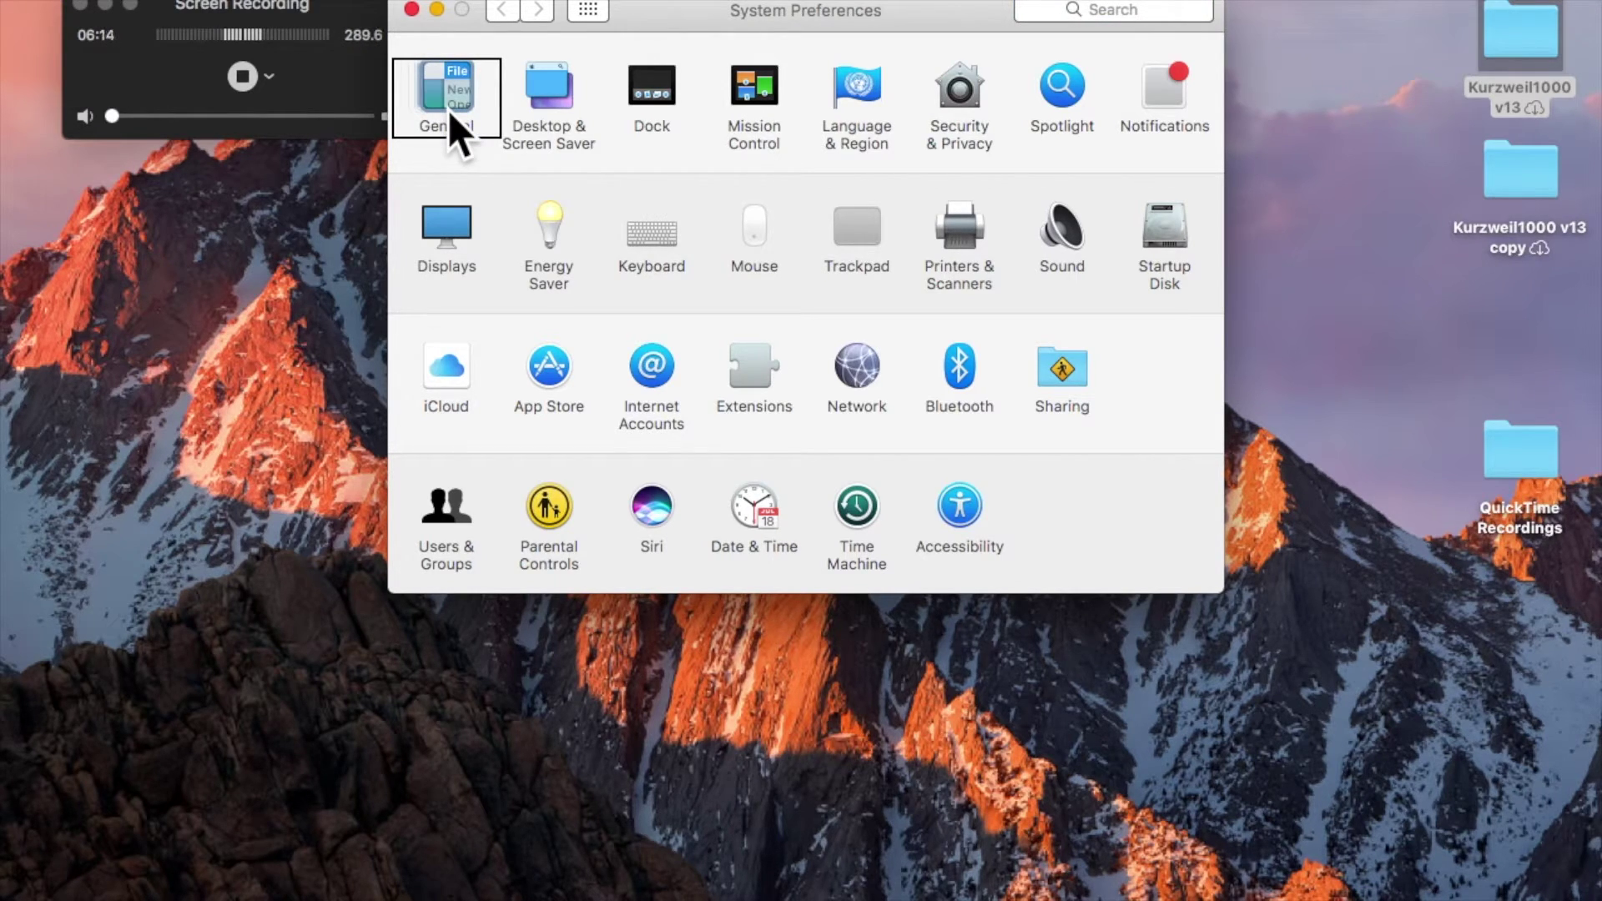
click(961, 122)
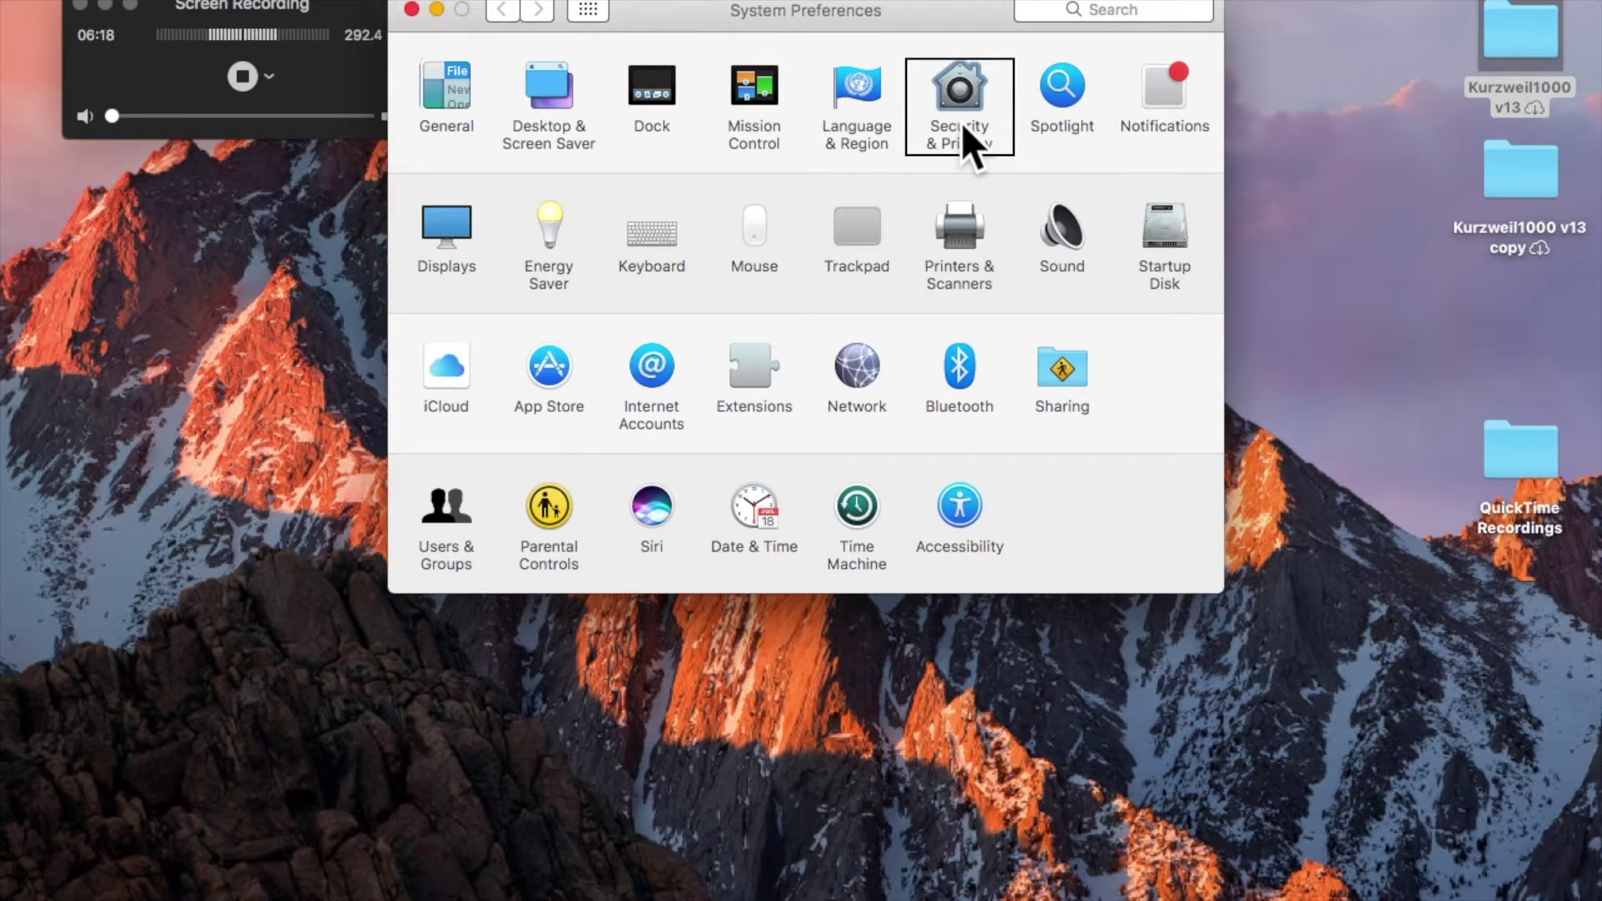
click(961, 122)
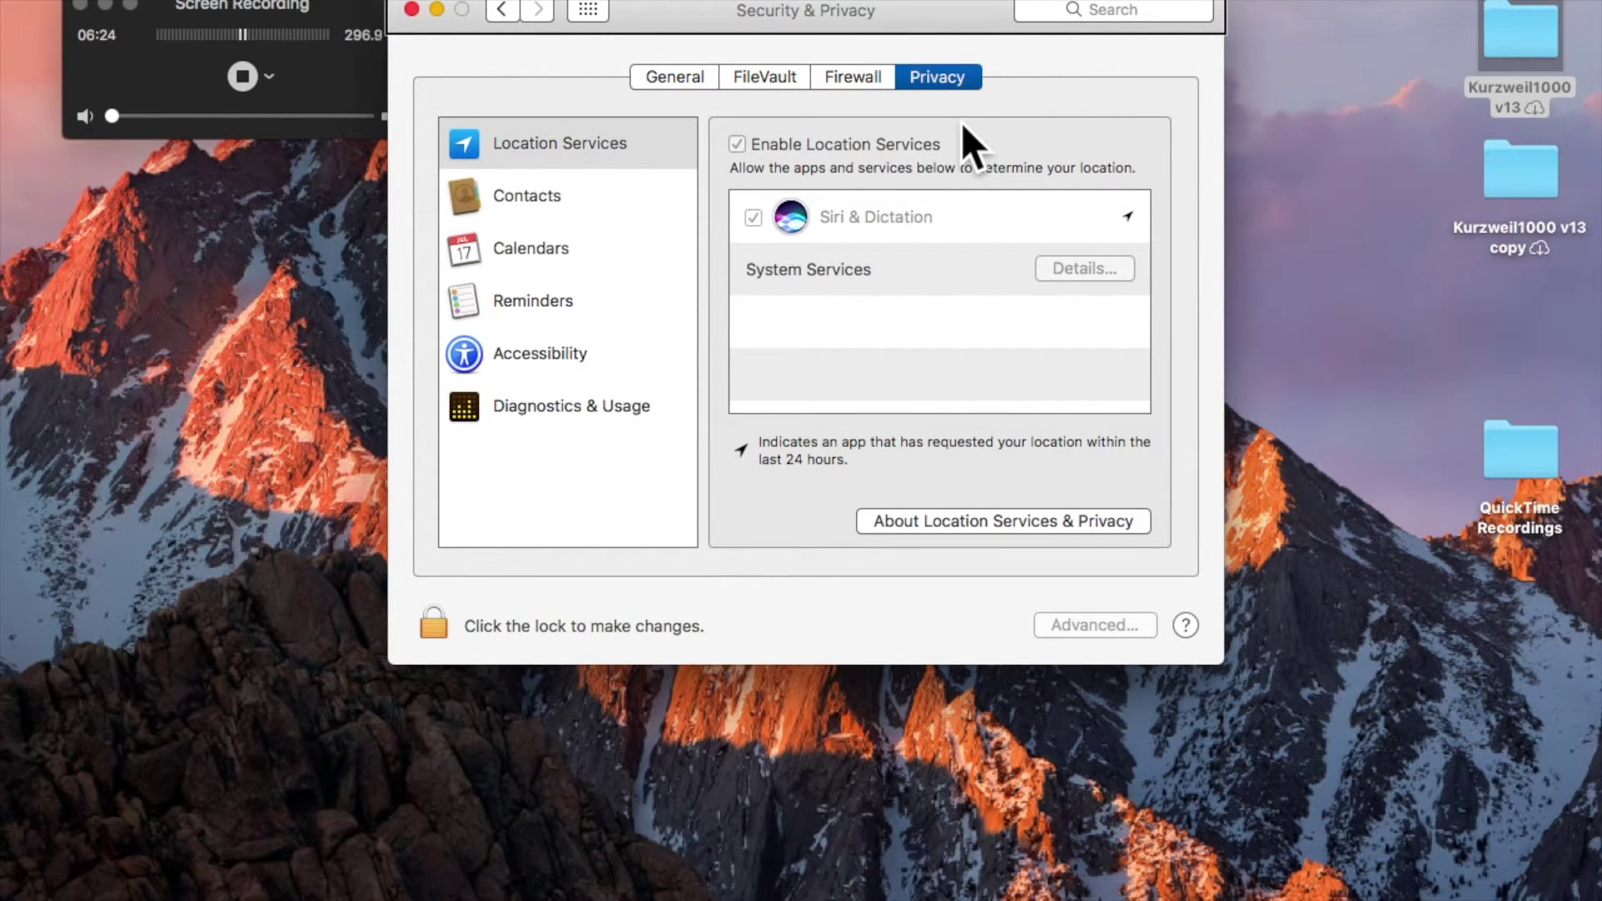
Step: Go to the Privacy tab, select Location Services, and confirm it is enabled
click(937, 77)
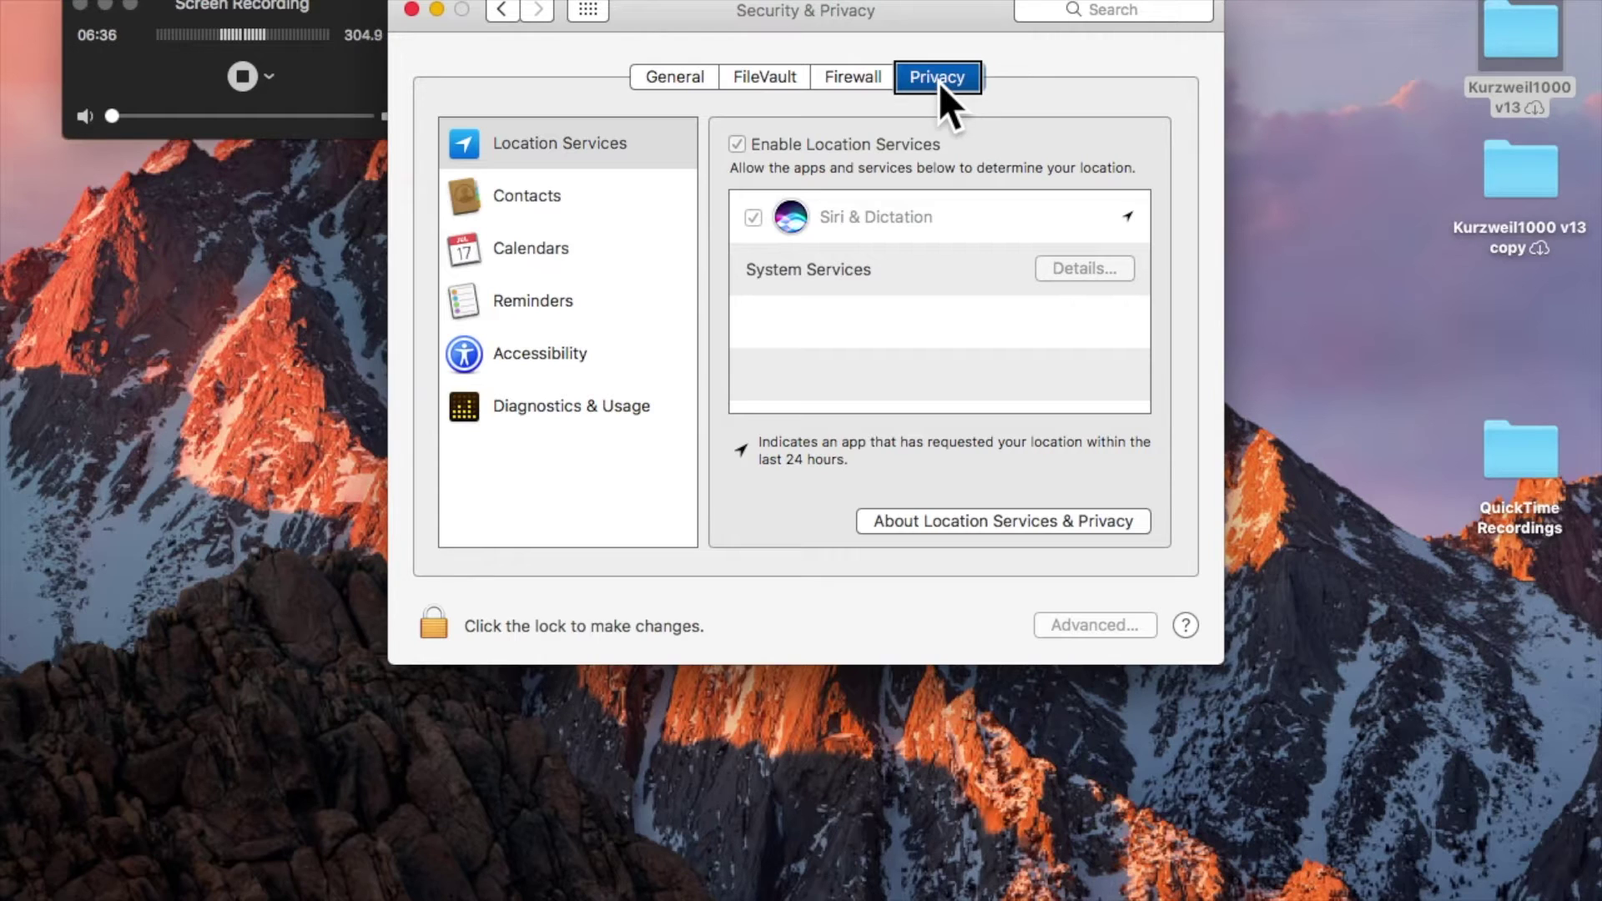
key(Tab)
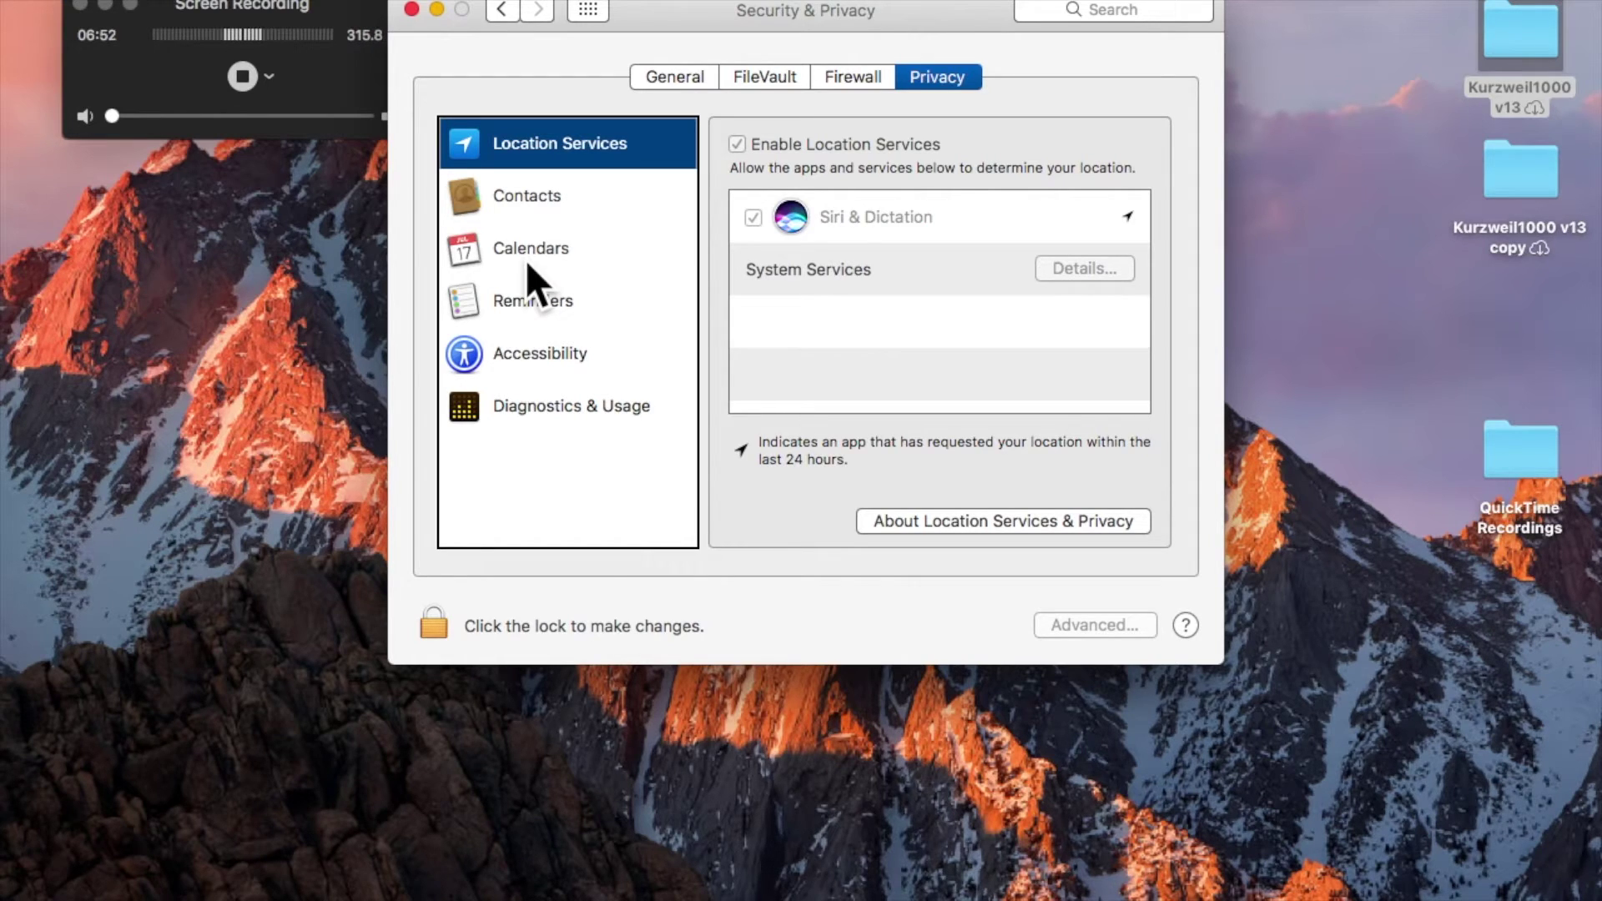
key(ctrl+alt+Right)
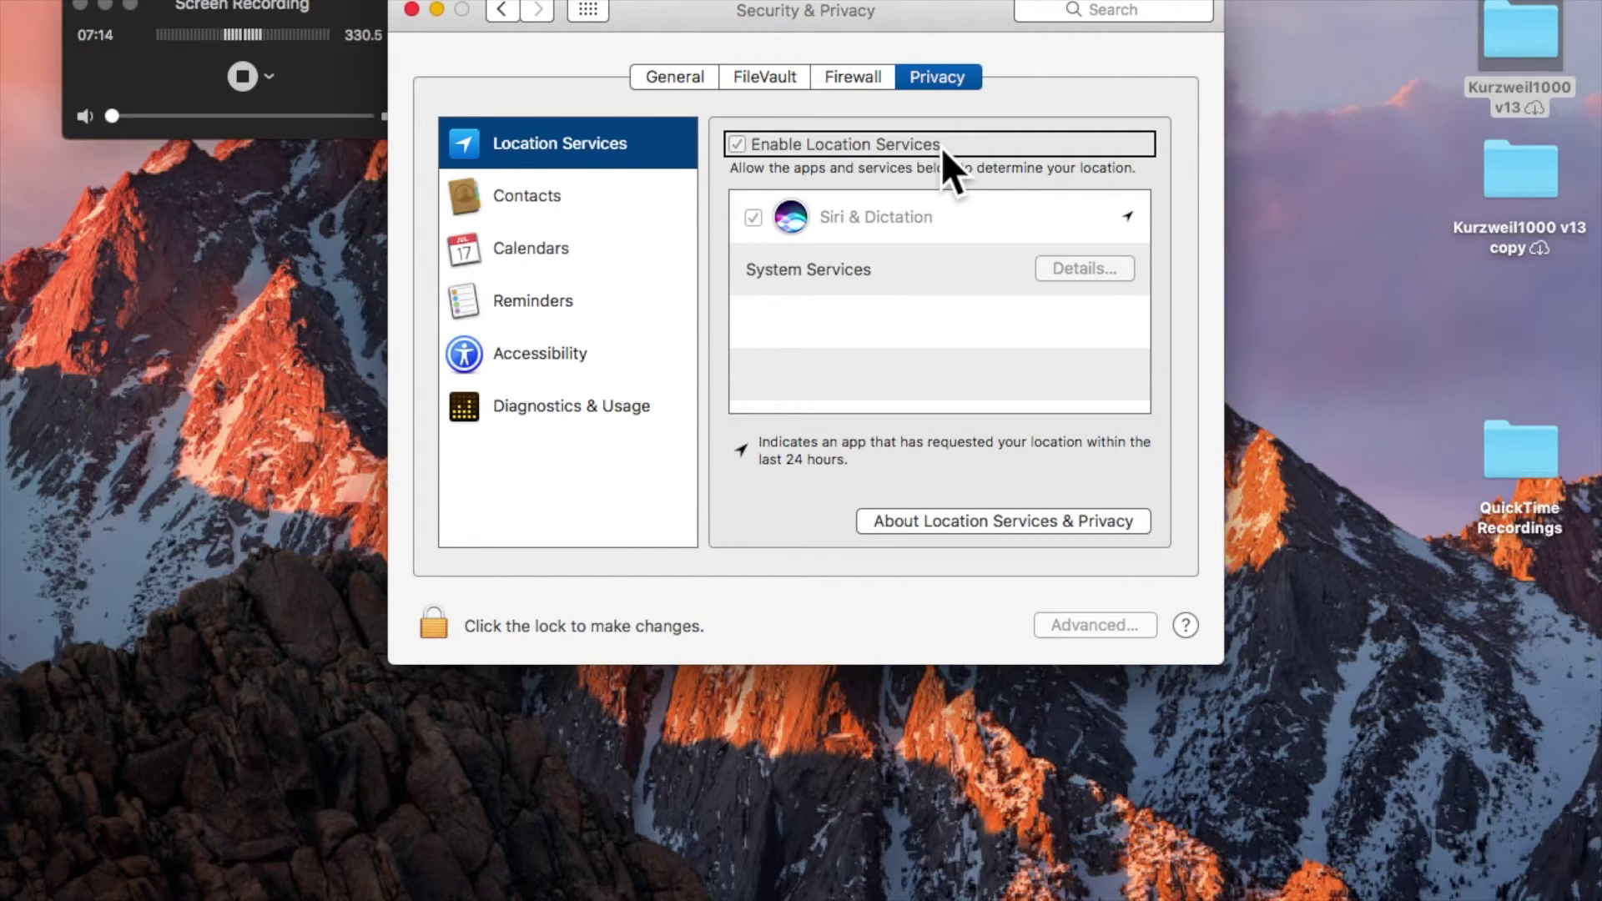
key(ctrl+alt+Right)
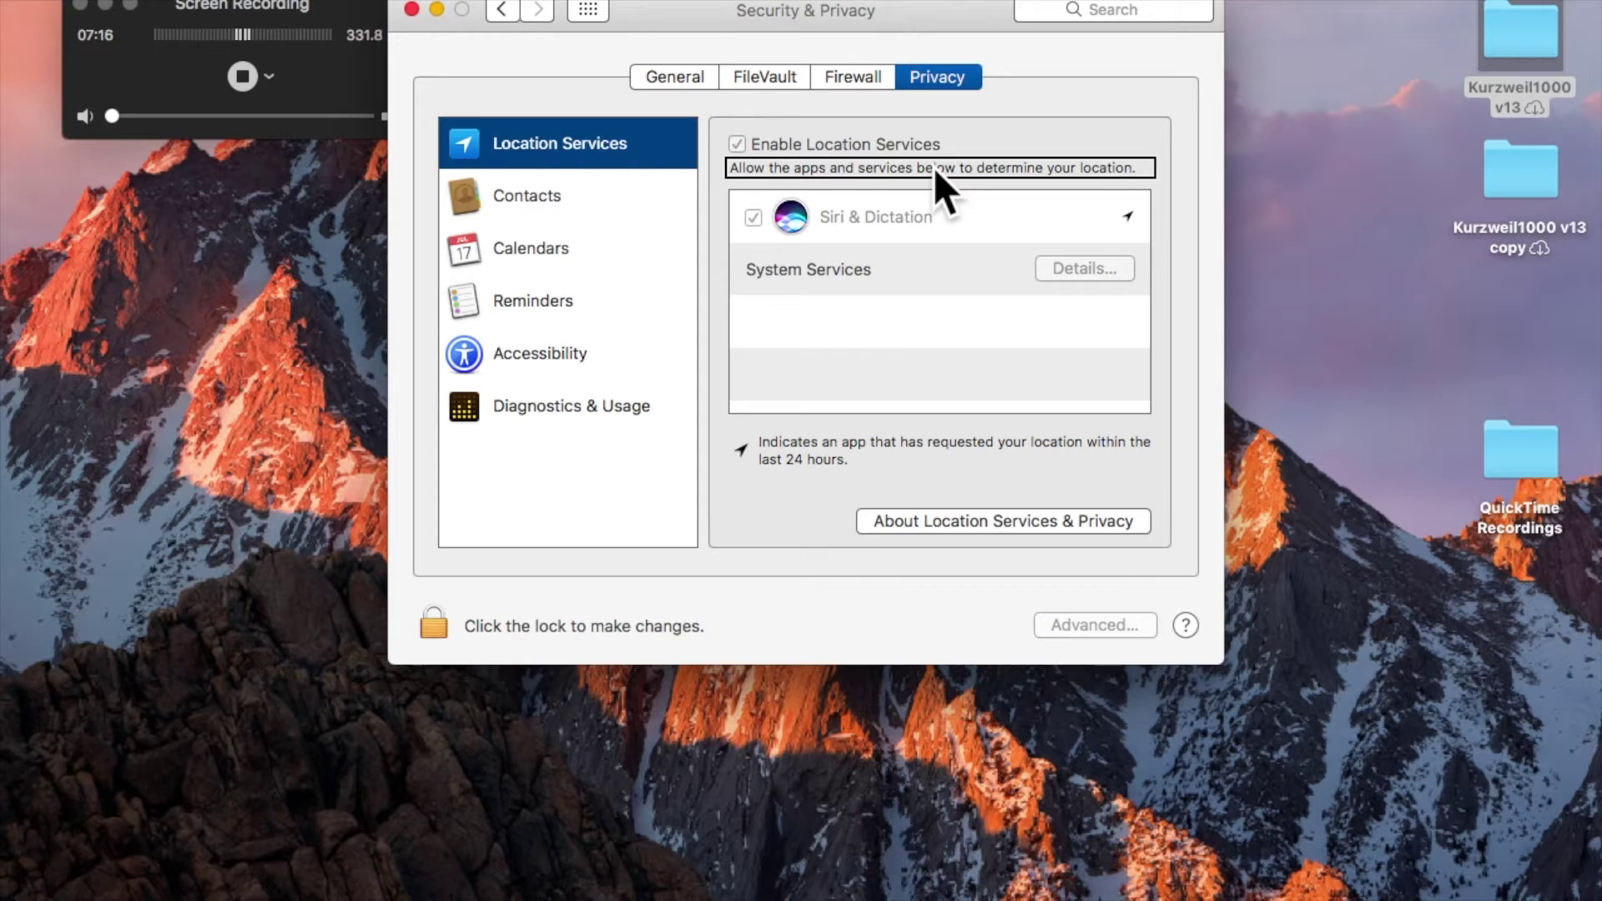
key(ctrl+alt+Right)
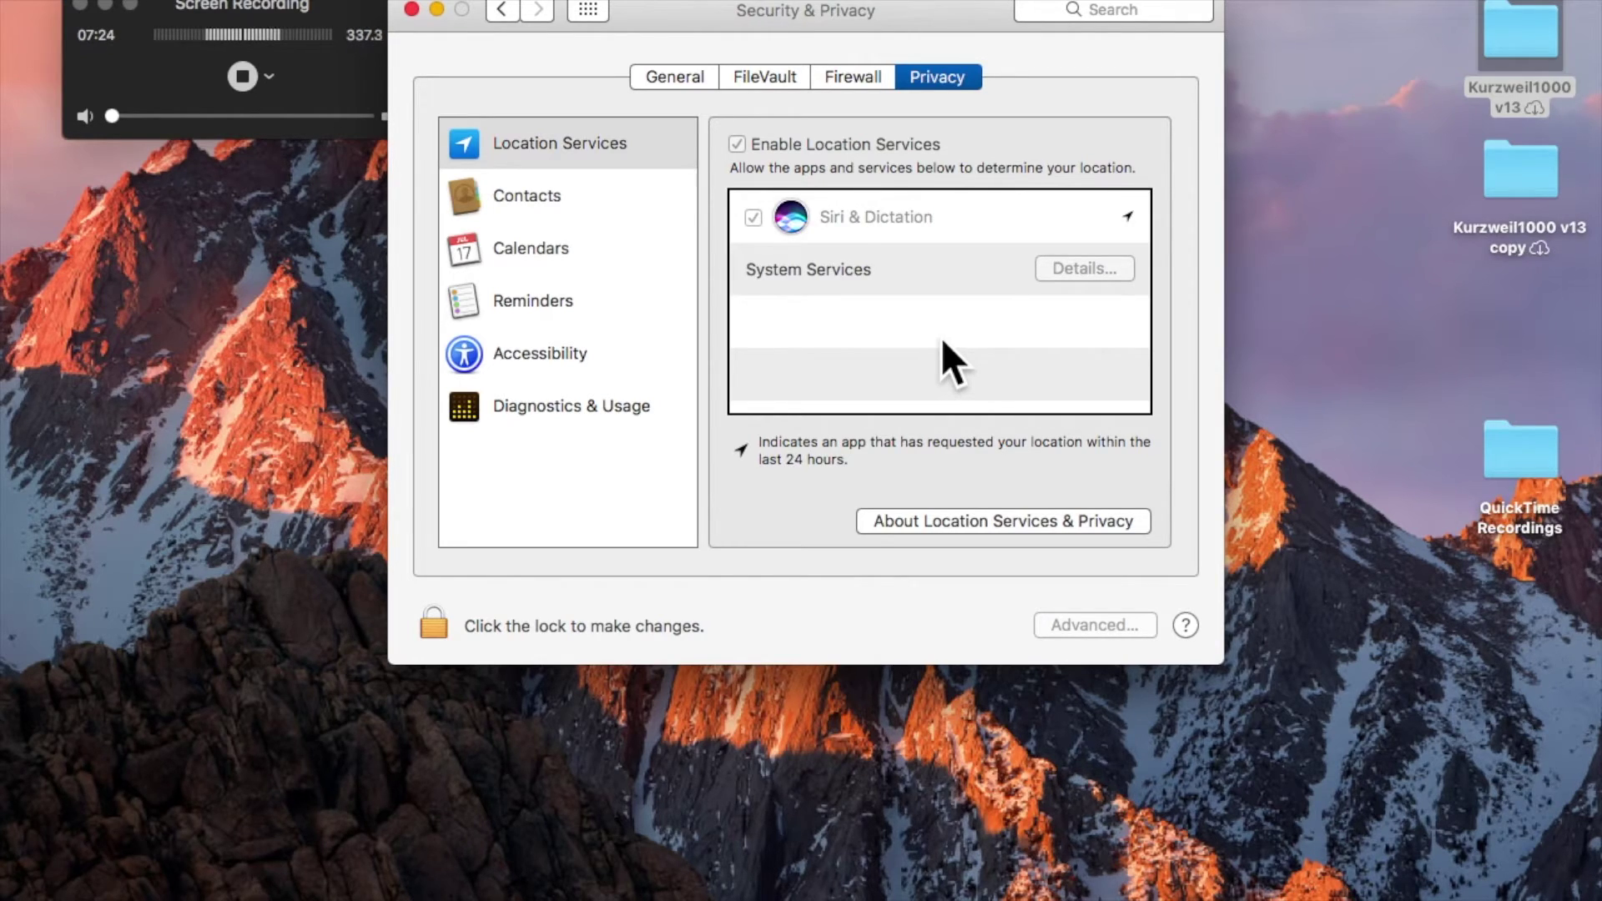
key(ctrl+alt+shift+Down)
Step: Read the recent location request note and privacy information down to the settings lock
key(ctrl+alt+Right)
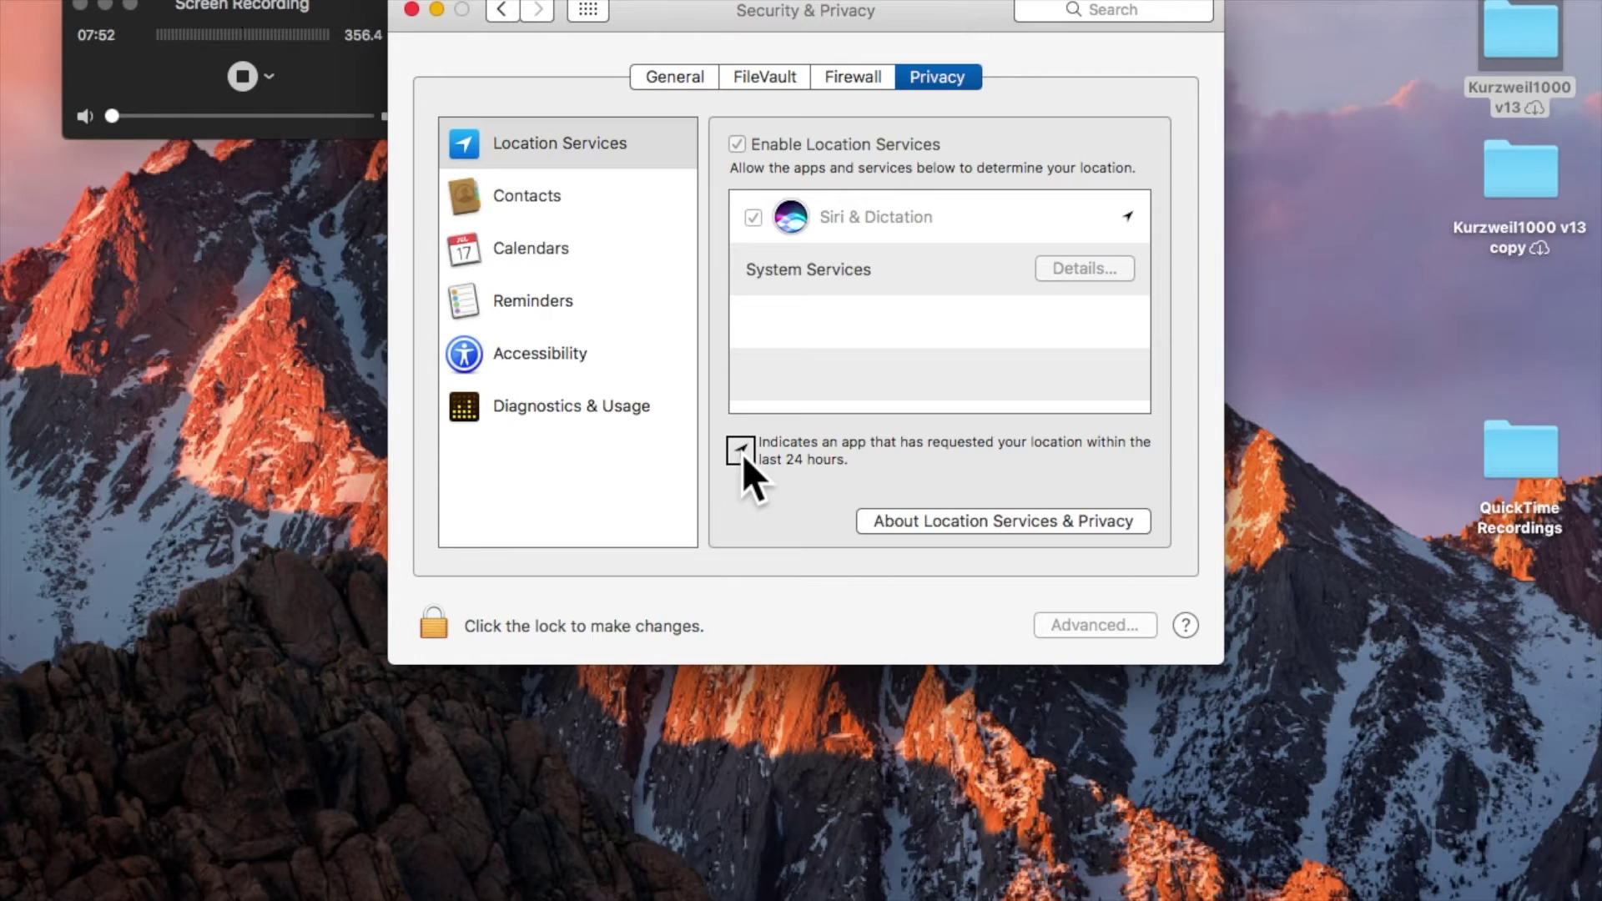
key(ctrl+alt+Right)
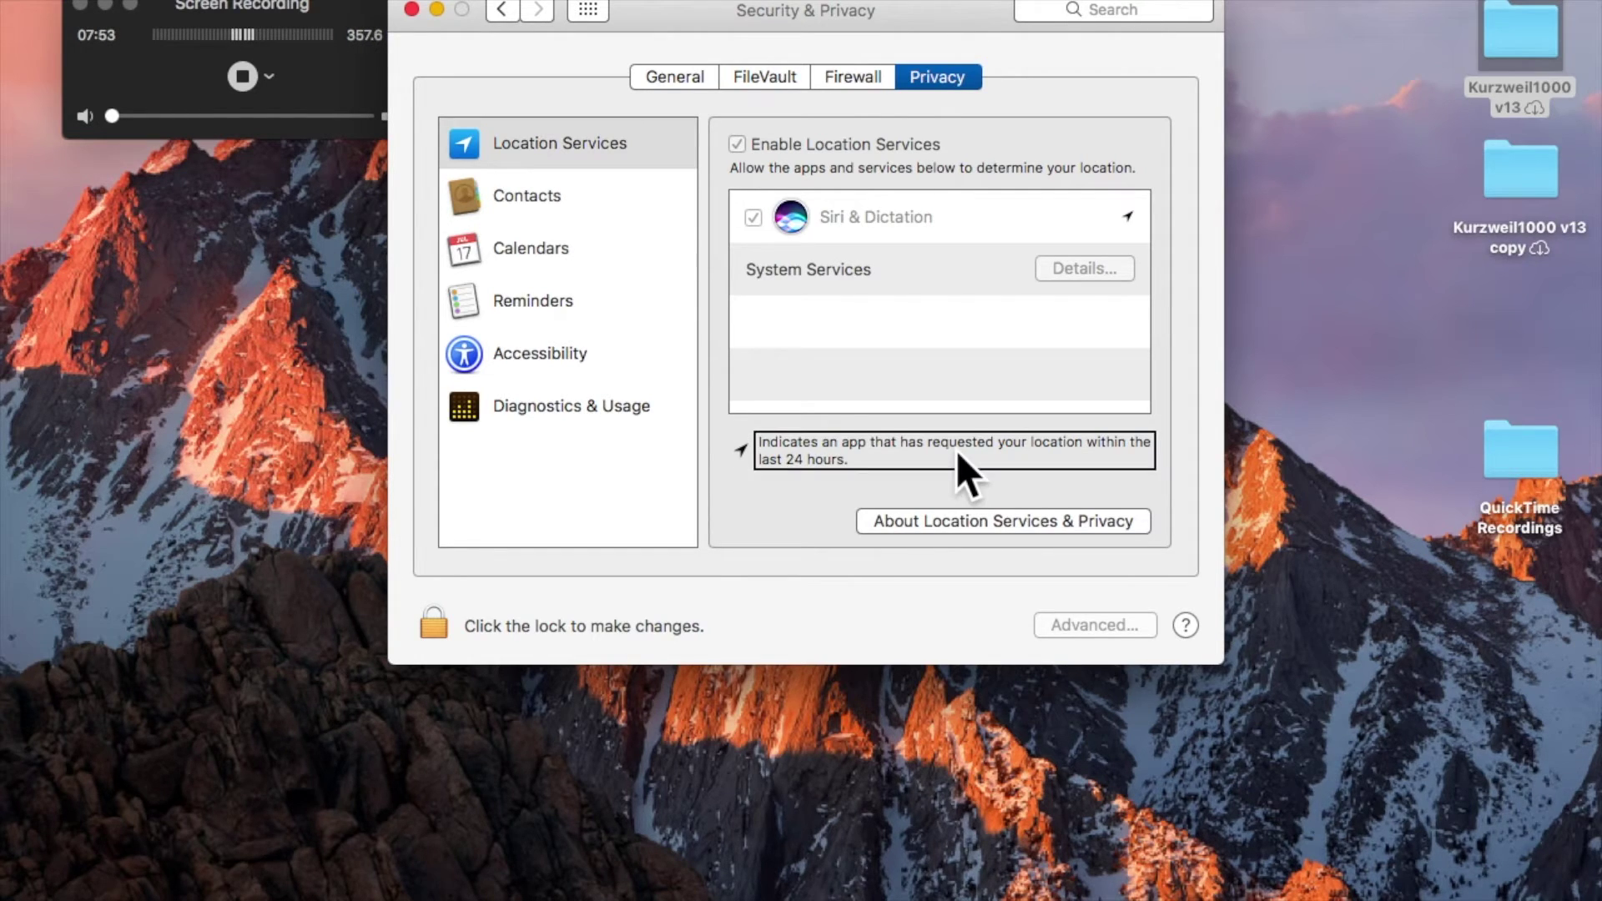
key(ctrl+alt+Right)
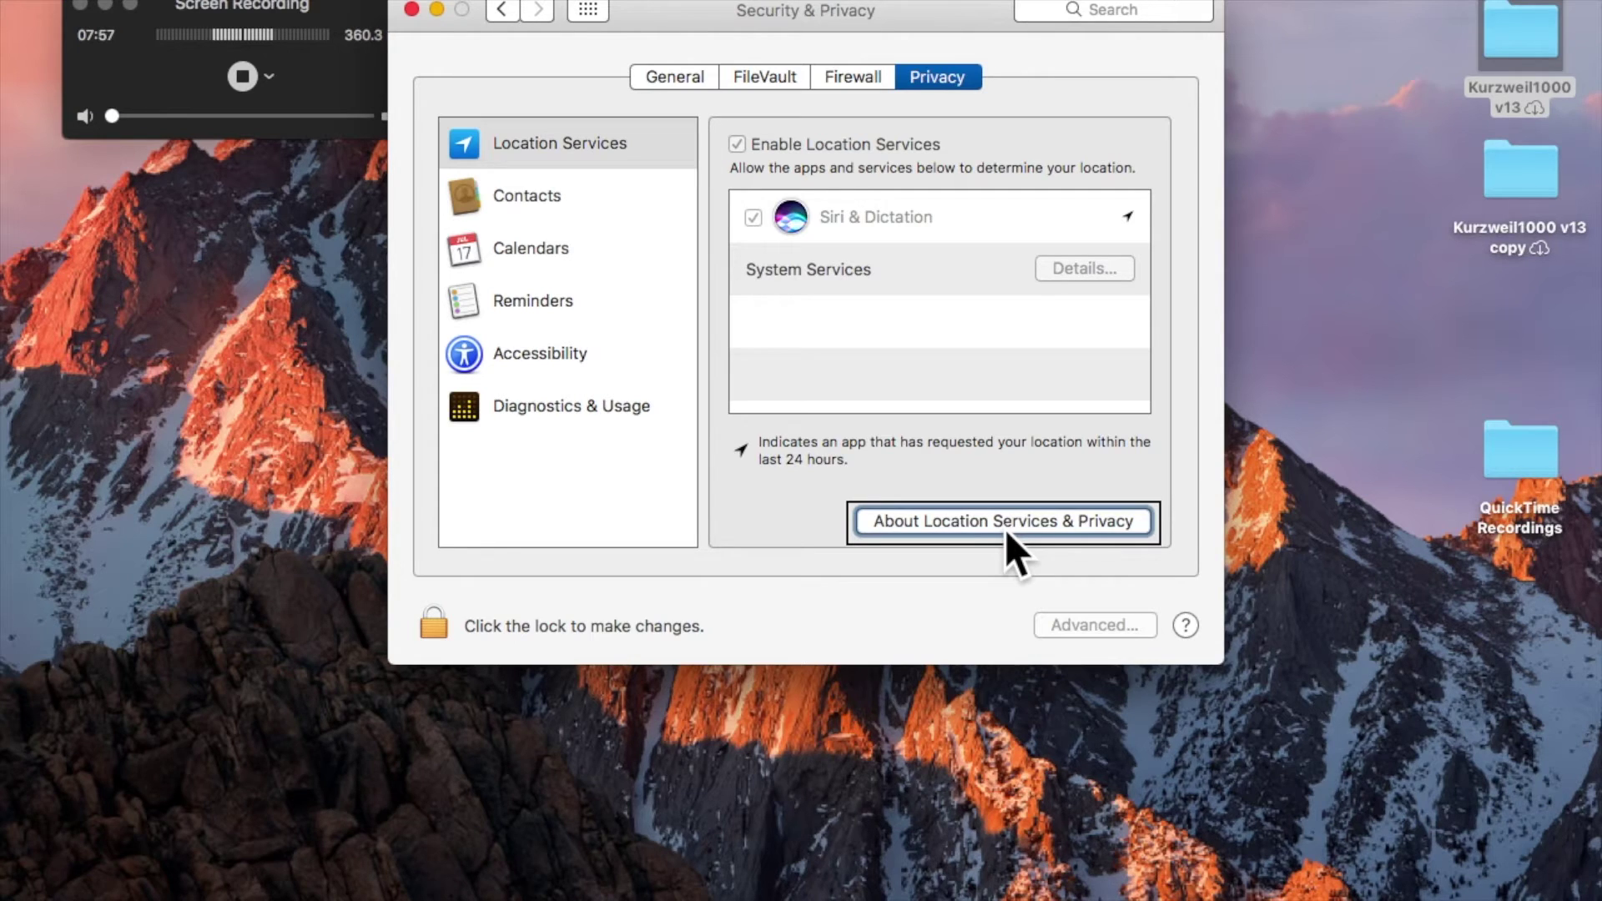
key(ctrl+alt+Right)
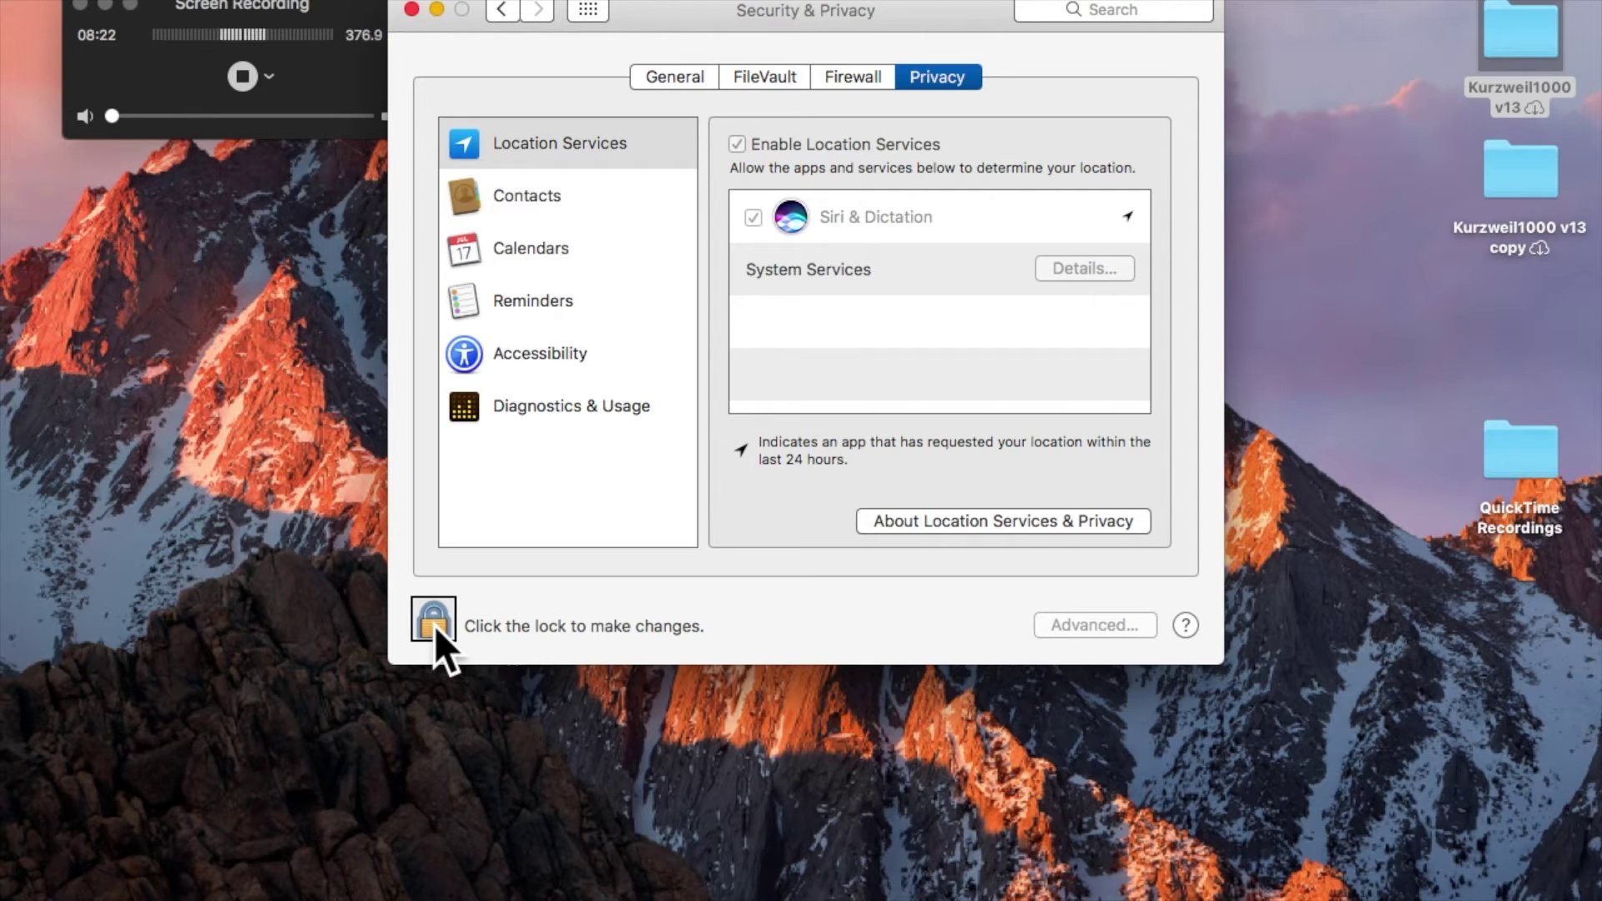
Step: Close Security & Privacy and scroll Siri's Merritt Island forecast: partly cloudy, 87°
key(super+q)
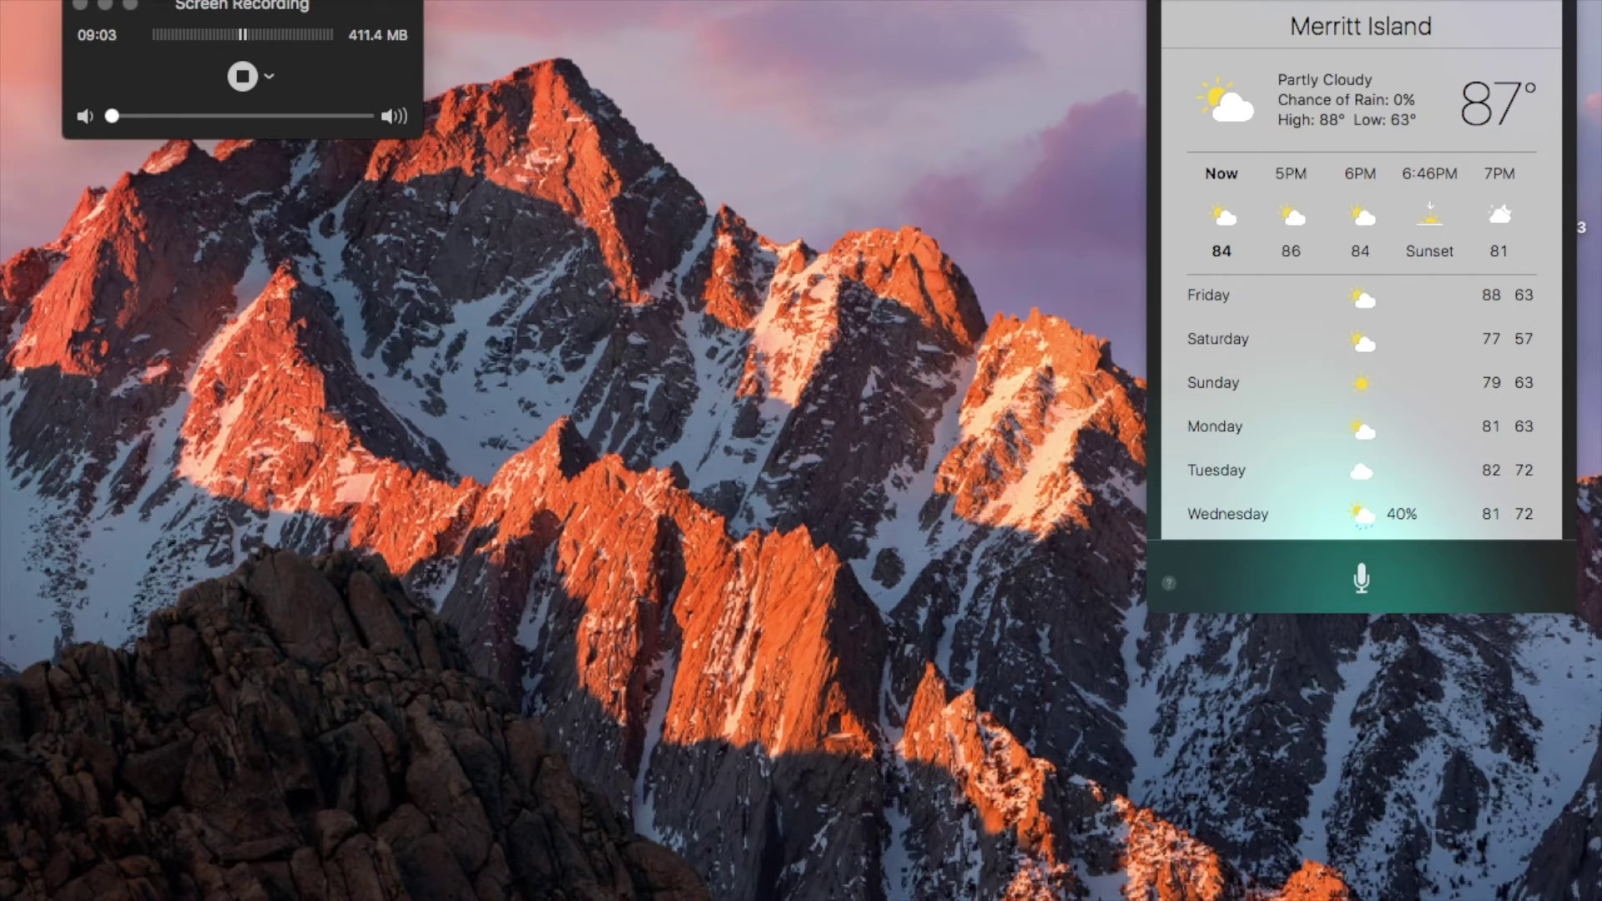
scroll(1361, 267, down, 5)
Step: Invoke Siri with Command-Space to ask another question
key(super+space)
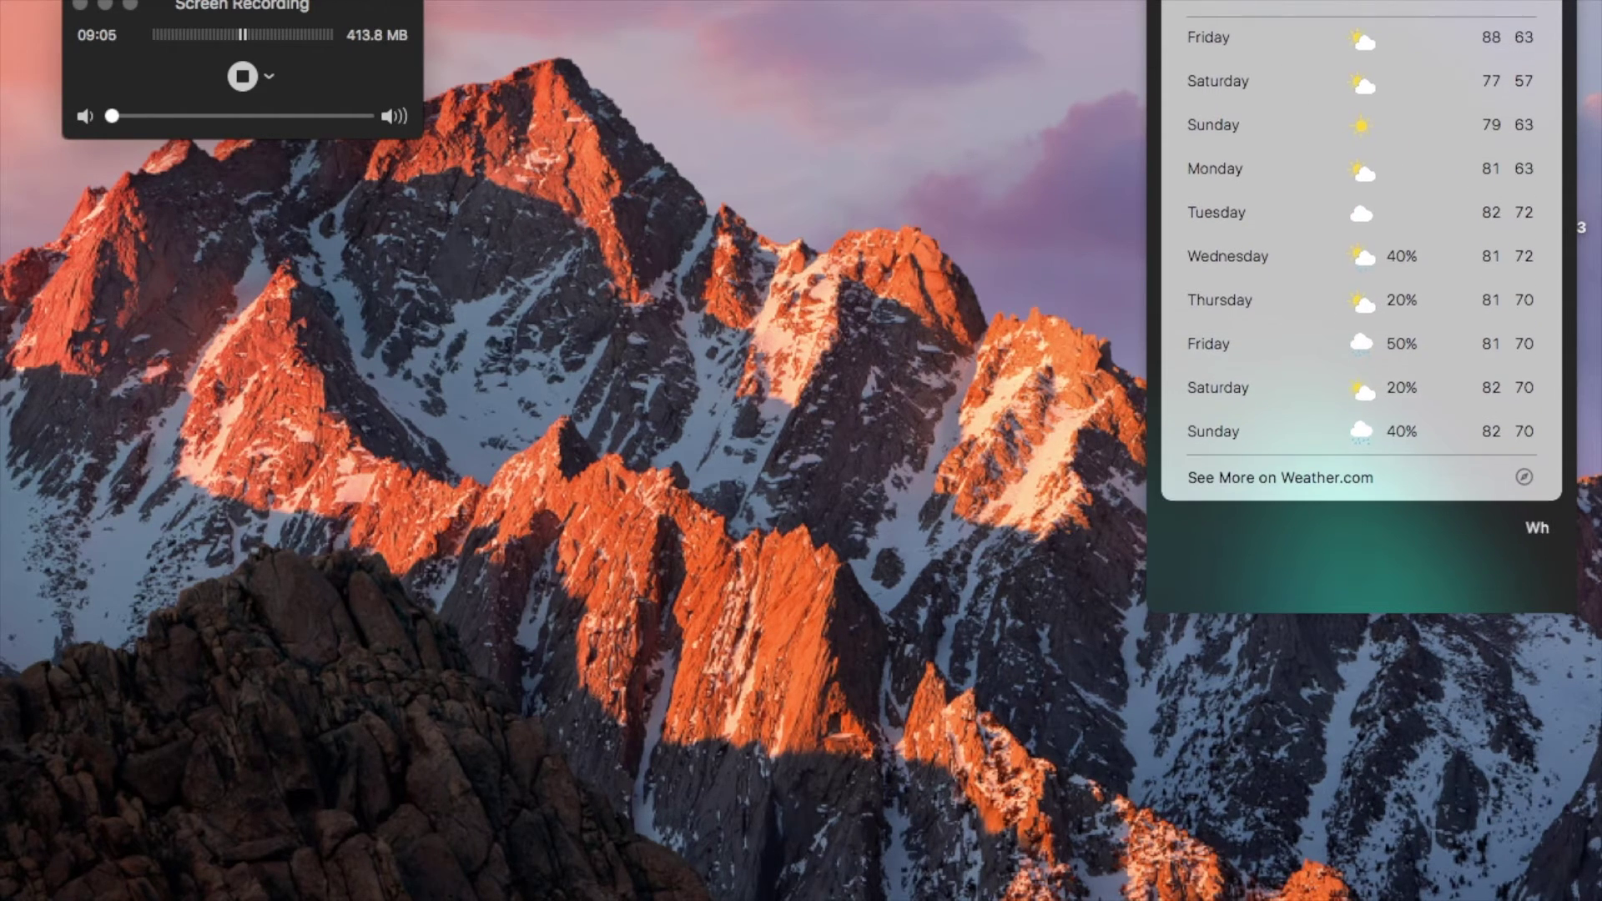